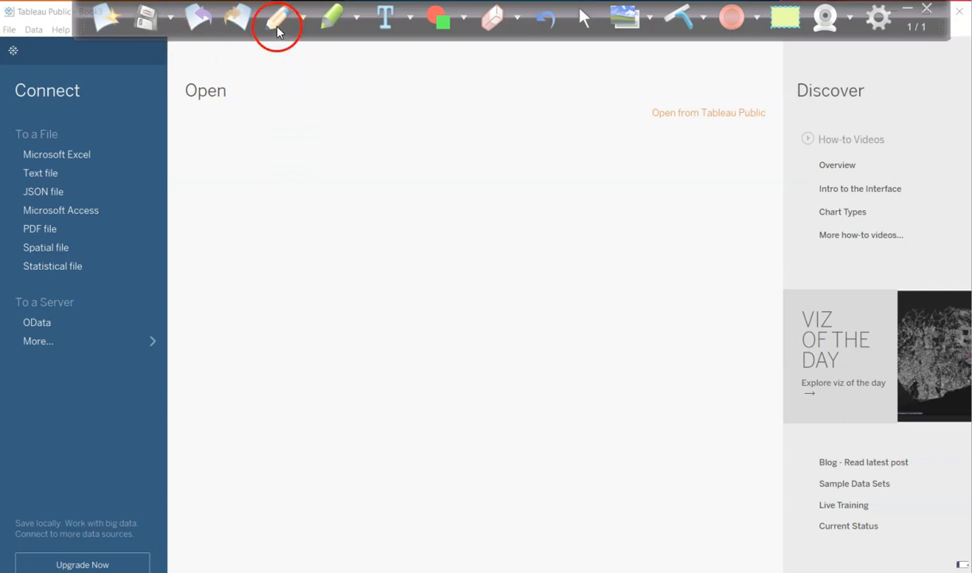
- Connect to the Sample - Superstore Excel workbook and add its Orders table to the data source
click(585, 17)
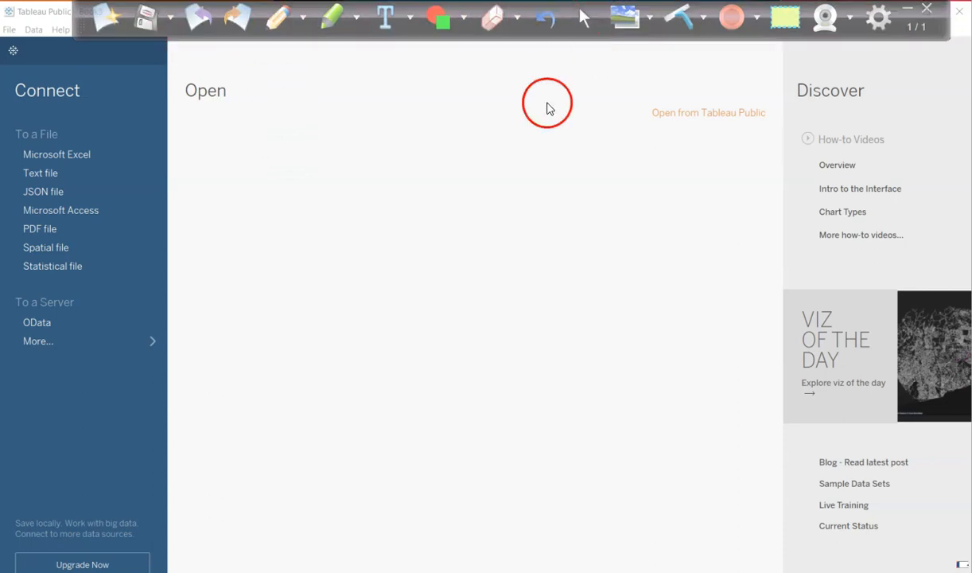
click(129, 155)
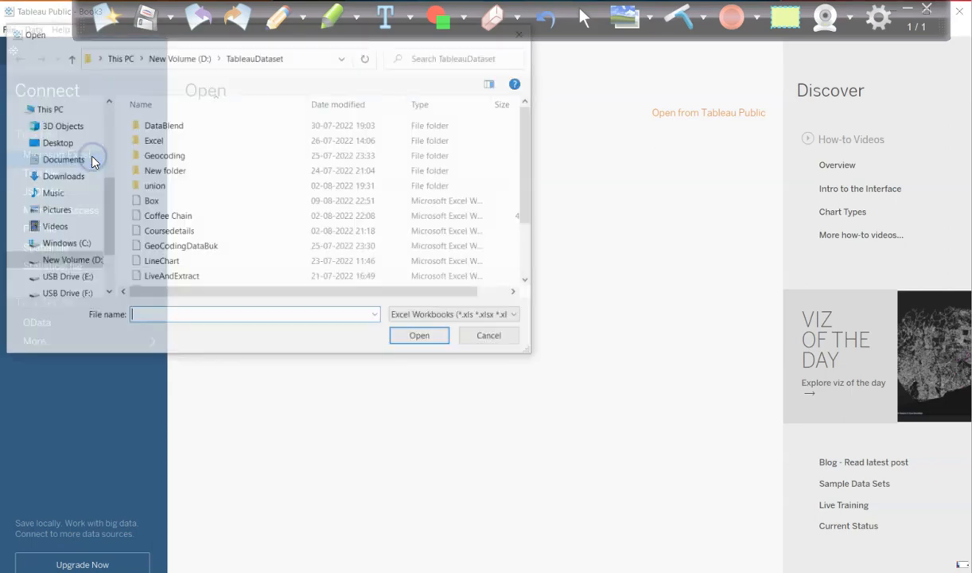
scroll(168, 187, down, 2)
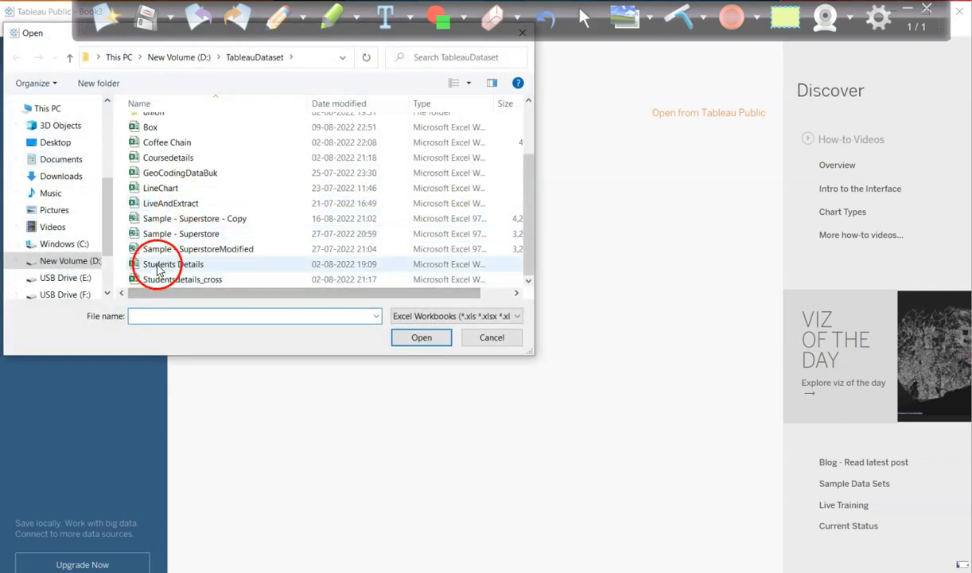
click(169, 235)
click(411, 338)
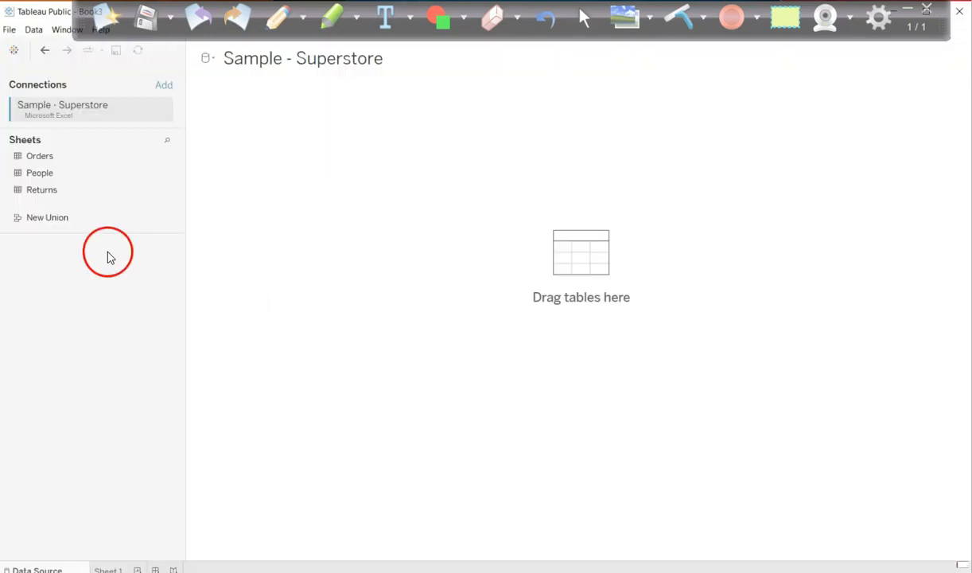
drag(45, 157, 300, 152)
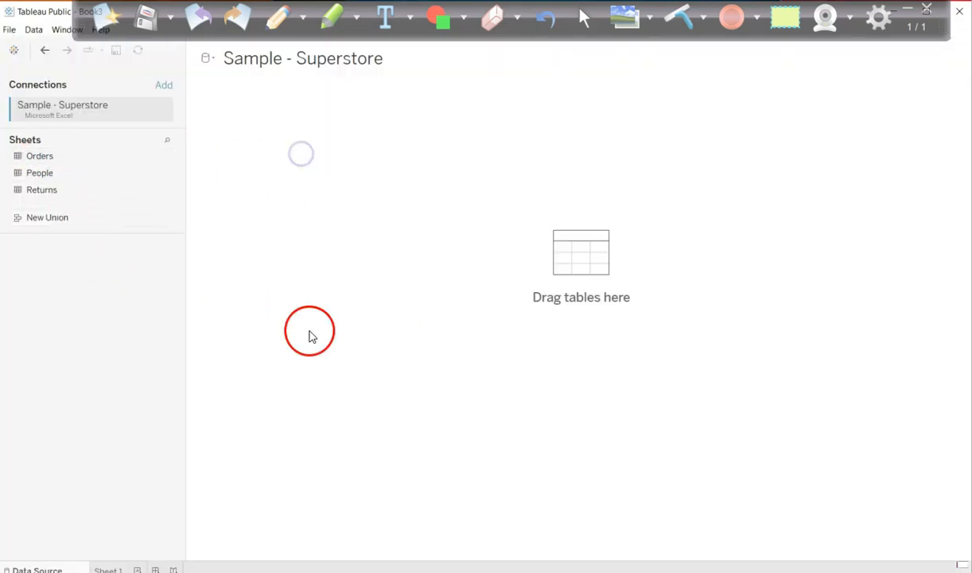
- Build a bar chart on Sheet 1 with Sales as rows and Region as columns
click(116, 567)
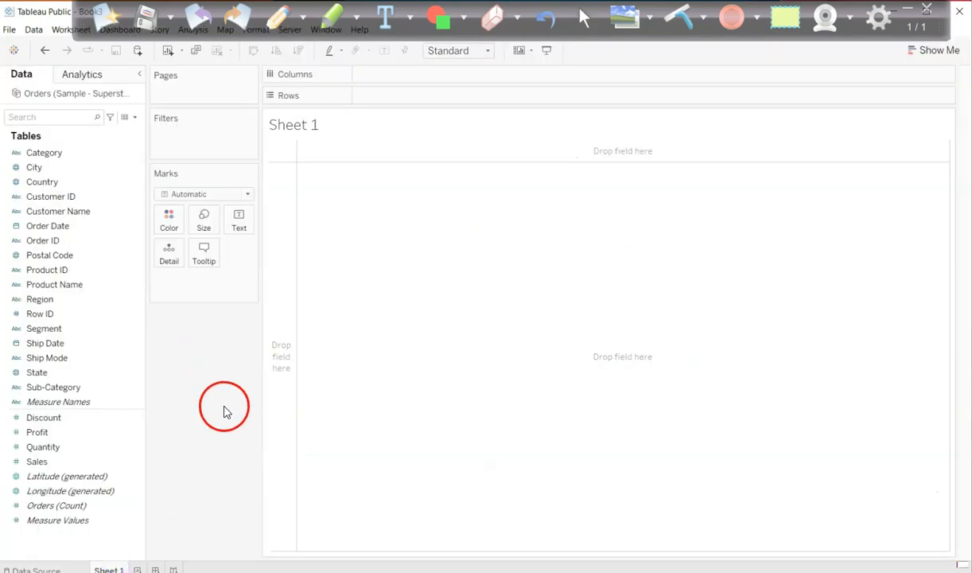
click(85, 257)
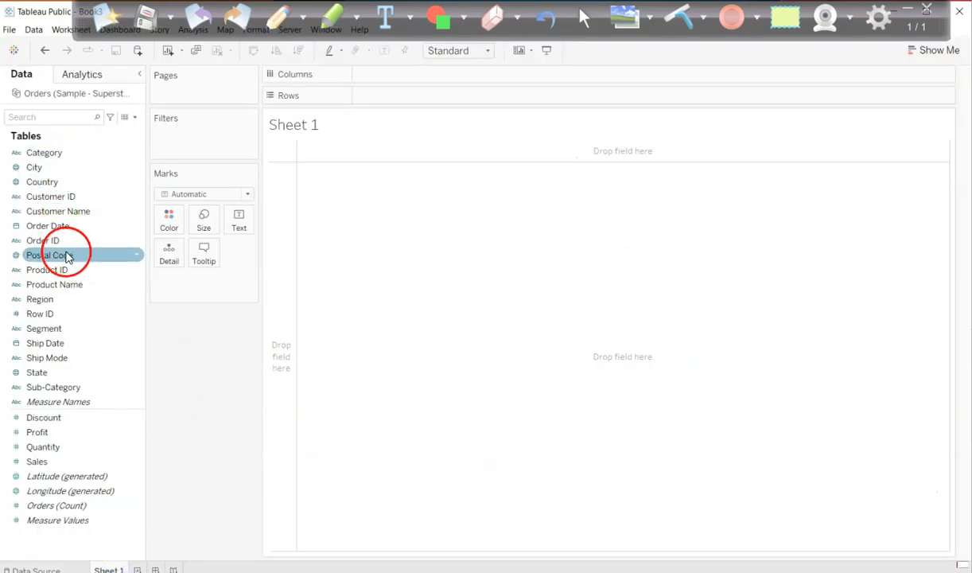
drag(40, 460, 377, 100)
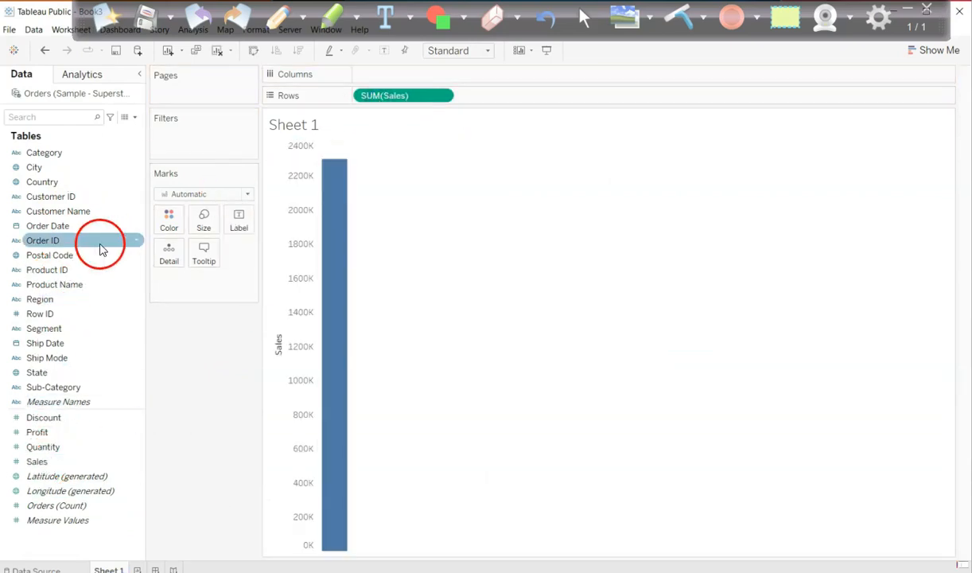
drag(44, 301, 403, 77)
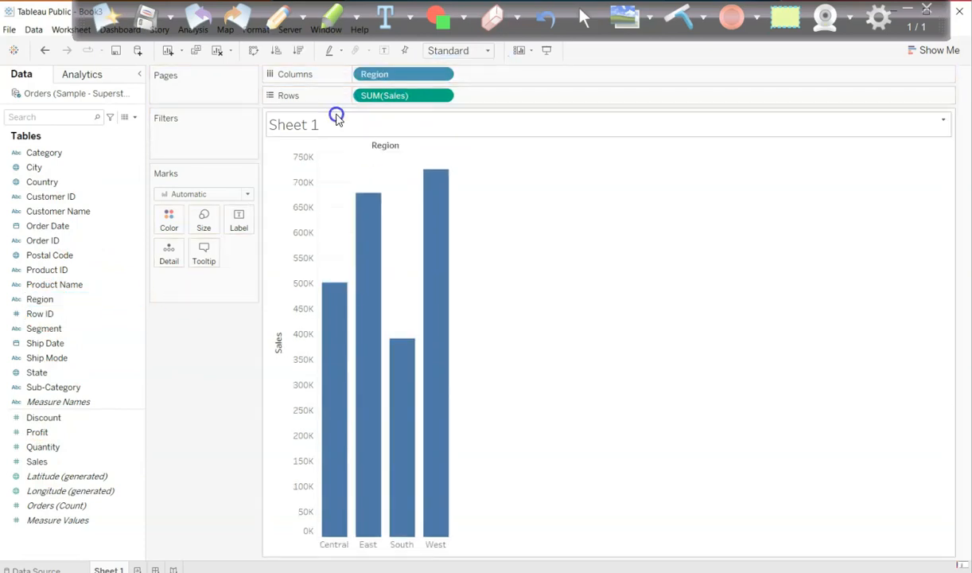
- Examine the sales value of each region's bar in the chart
click(259, 127)
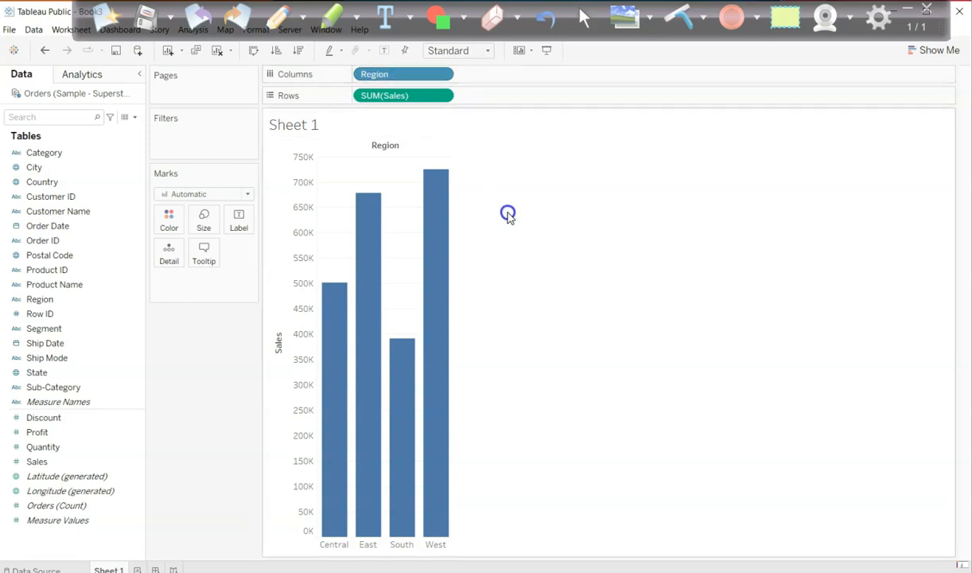
click(538, 244)
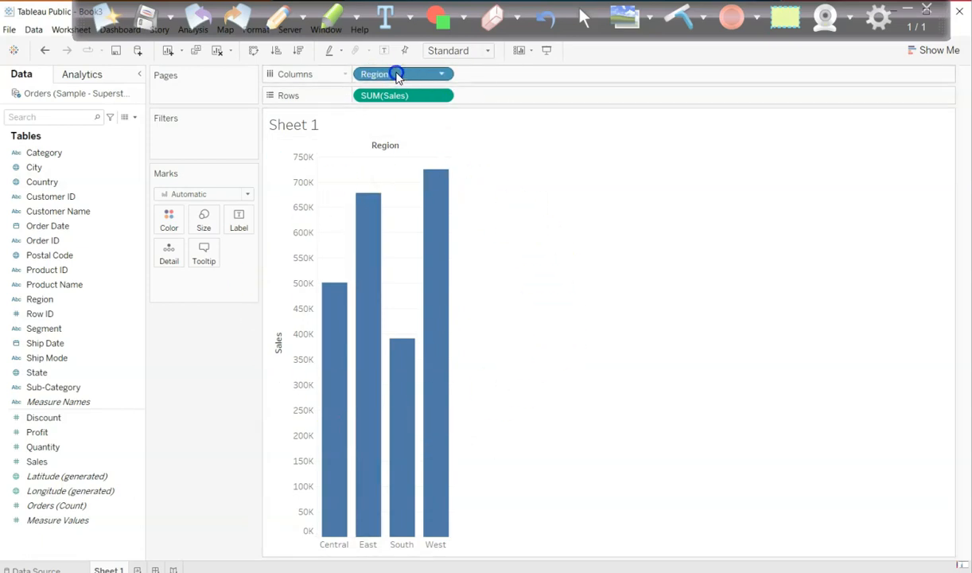
click(371, 347)
click(334, 152)
click(388, 104)
click(353, 236)
mouse_move(323, 306)
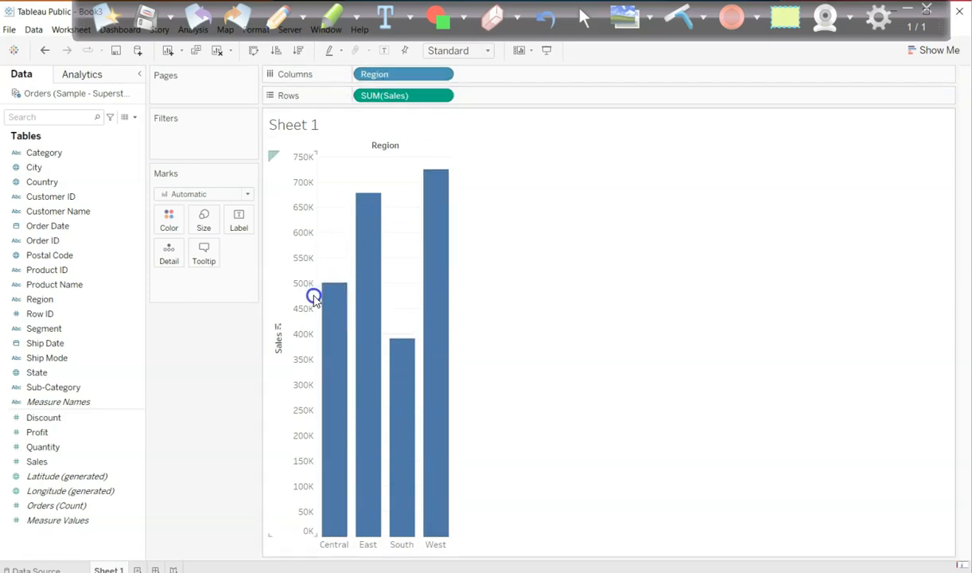
mouse_move(322, 342)
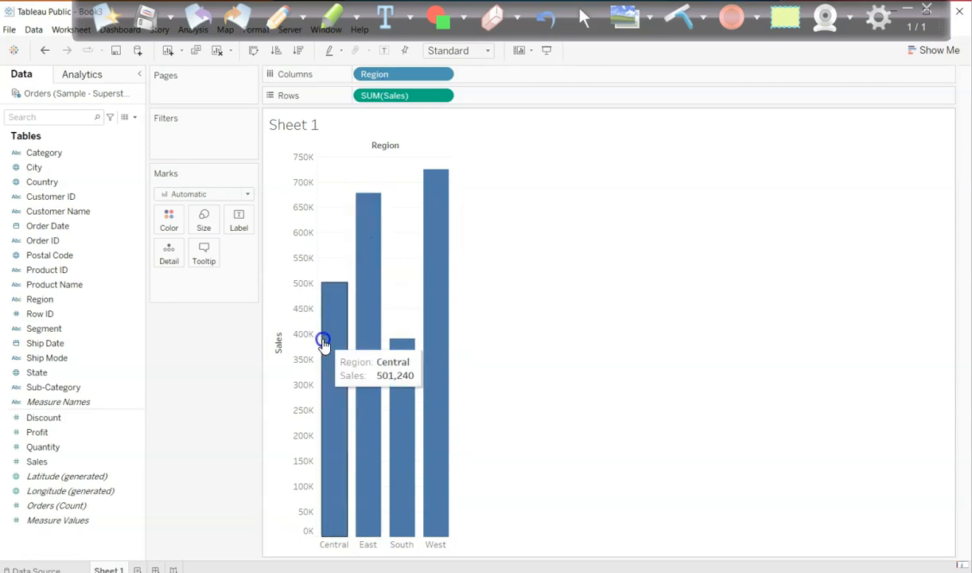
mouse_move(354, 304)
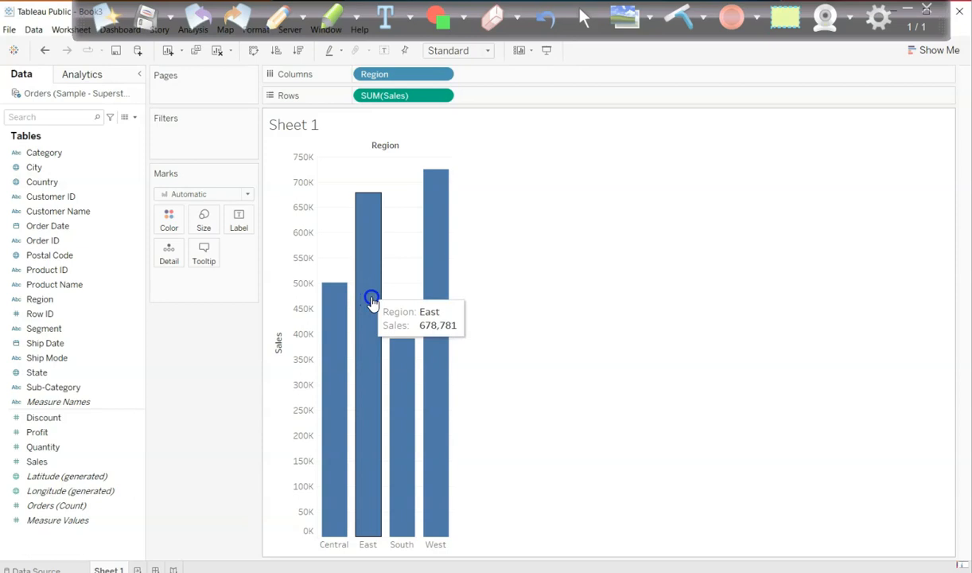
mouse_move(413, 356)
mouse_move(432, 316)
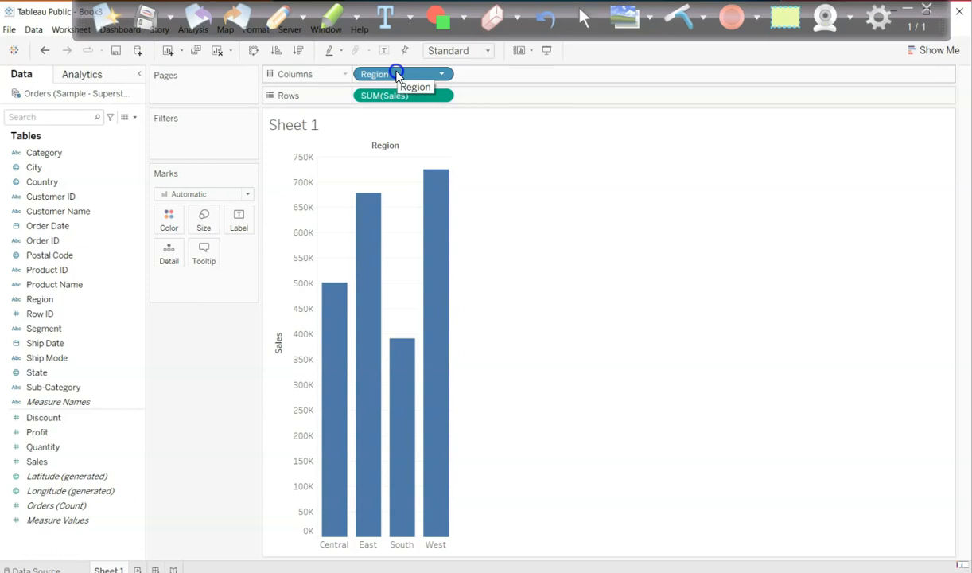
- Handwrite Fixed LOD, Include and Exclude in the blank area beside the chart, underlining Fixed LOD
click(272, 28)
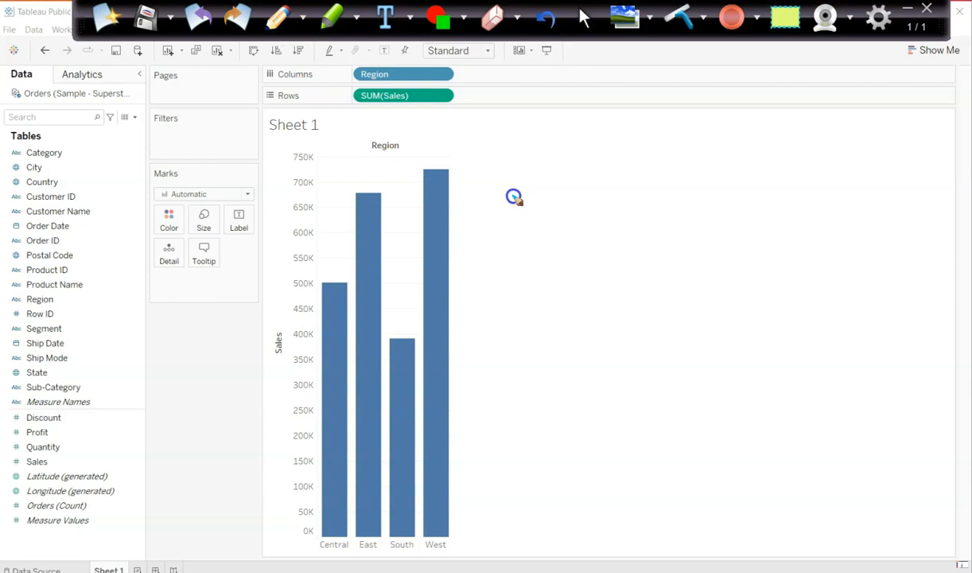
drag(545, 149, 545, 174)
mouse_move(545, 150)
mouse_down()
mouse_move(642, 170)
mouse_move(692, 170)
mouse_move(710, 152)
mouse_move(726, 169)
mouse_up()
mouse_move(727, 148)
mouse_down()
mouse_move(738, 148)
mouse_move(727, 170)
mouse_move(758, 180)
mouse_up()
mouse_move(552, 209)
mouse_down()
mouse_move(551, 243)
mouse_move(610, 239)
mouse_up()
drag(617, 225, 666, 237)
mouse_move(557, 285)
mouse_down()
mouse_move(555, 314)
mouse_move(568, 314)
mouse_up()
drag(556, 301, 568, 286)
mouse_move(573, 292)
mouse_down()
mouse_move(589, 313)
mouse_move(574, 314)
mouse_move(611, 313)
mouse_up()
mouse_move(622, 288)
mouse_down()
mouse_move(624, 315)
mouse_move(694, 312)
mouse_up()
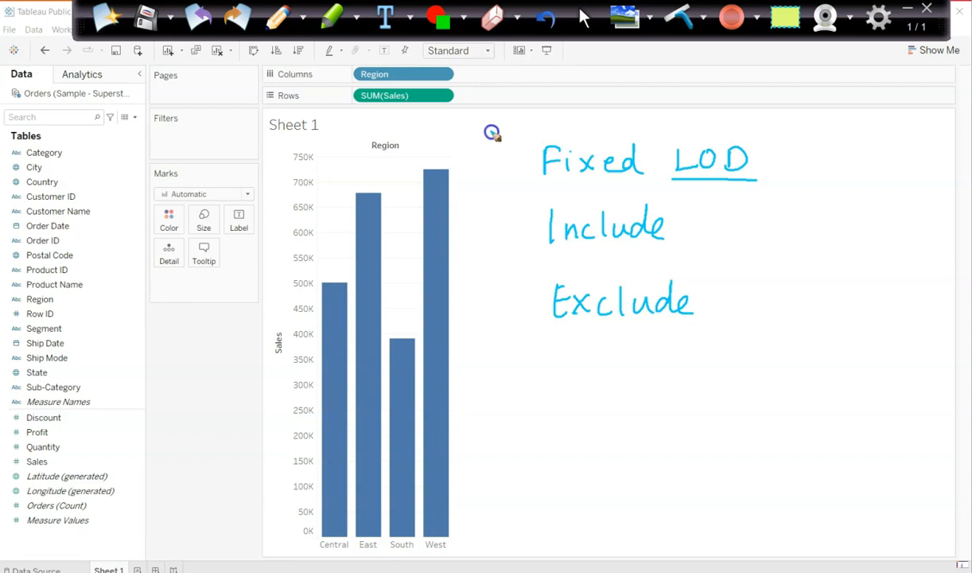
drag(527, 190, 770, 187)
drag(543, 194, 695, 193)
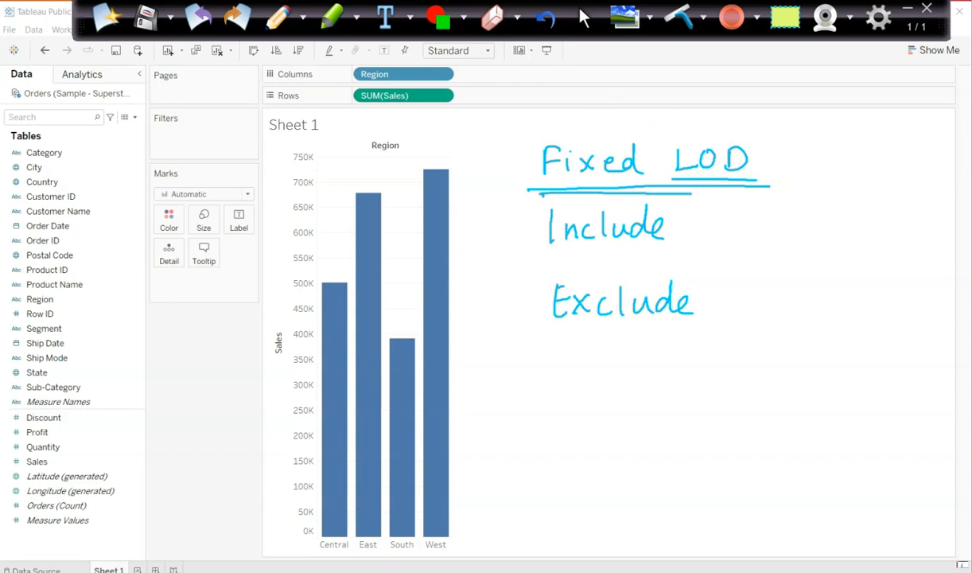
- Clear all handwritten annotations from the screen and return to the normal pointer
click(680, 19)
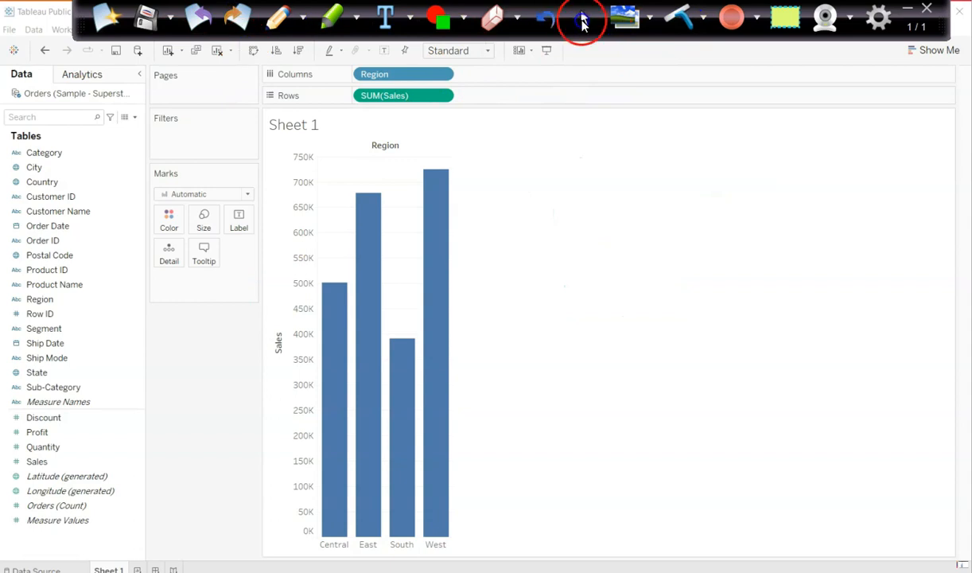
click(585, 22)
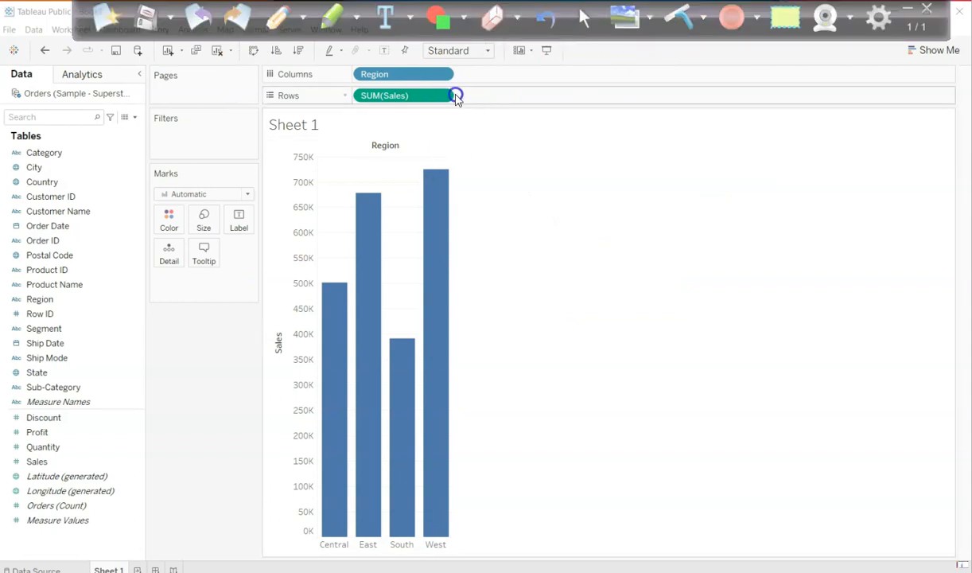
- Convert the Sales by Region bar chart into a text table
click(919, 51)
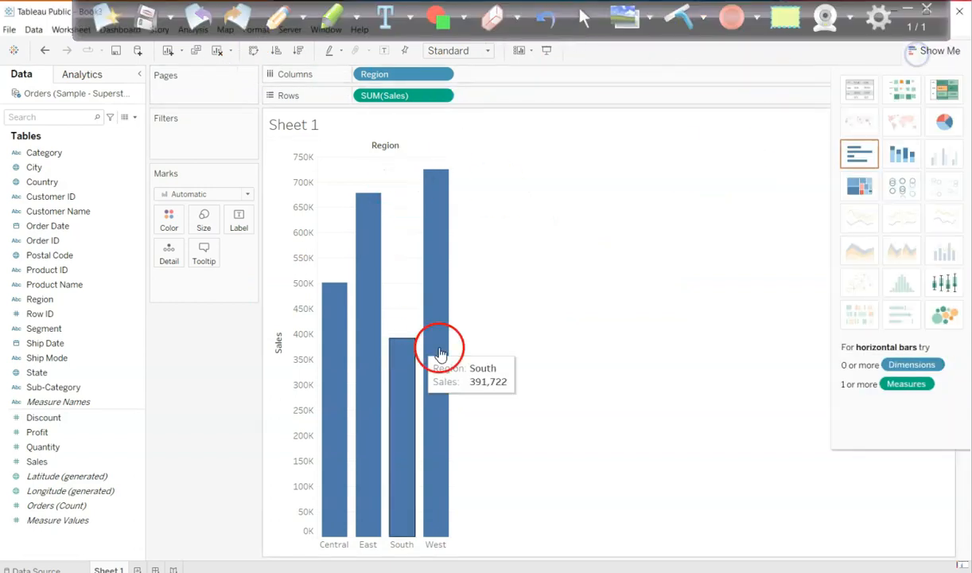
click(860, 90)
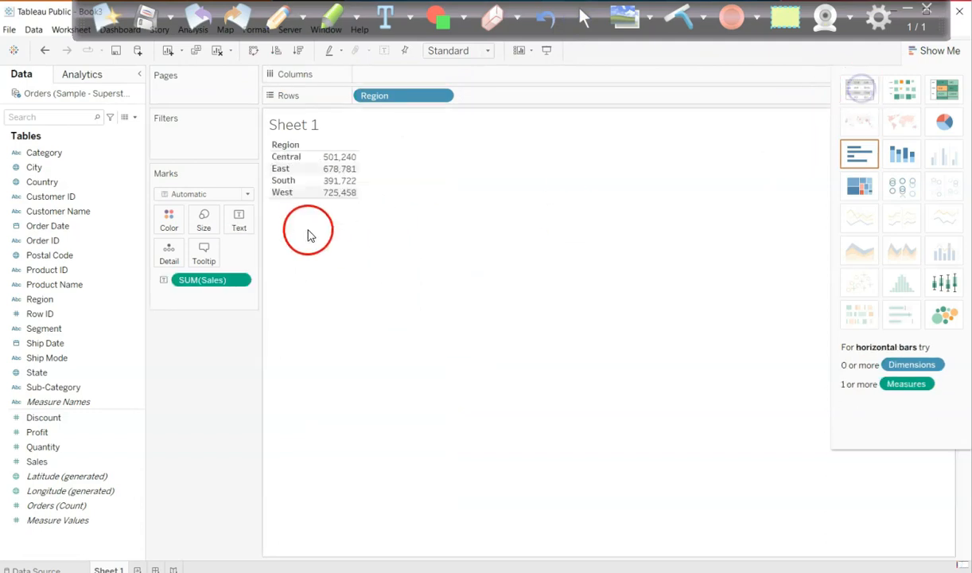
- Create a calculated field named Fixed LOD
click(133, 117)
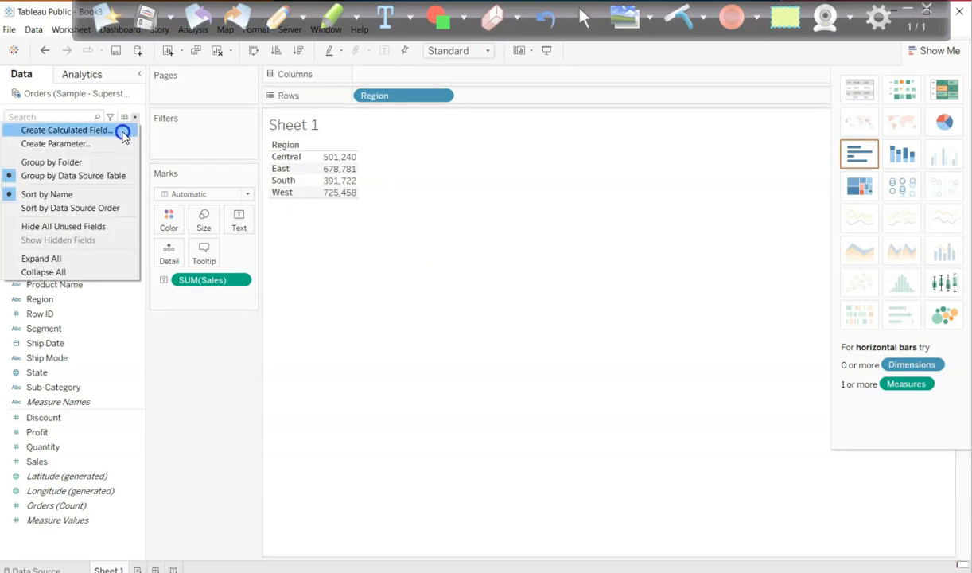
click(66, 130)
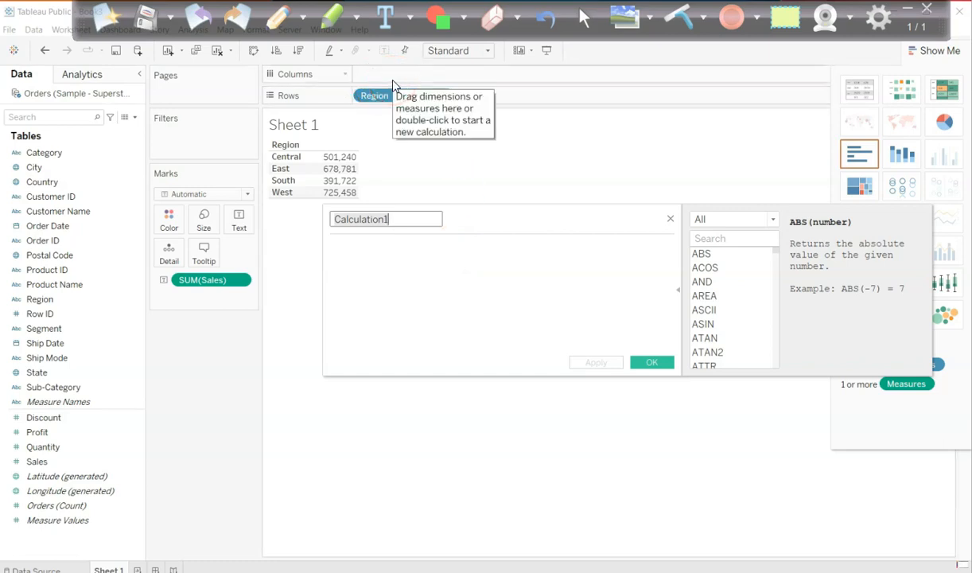
click(504, 249)
text(F)
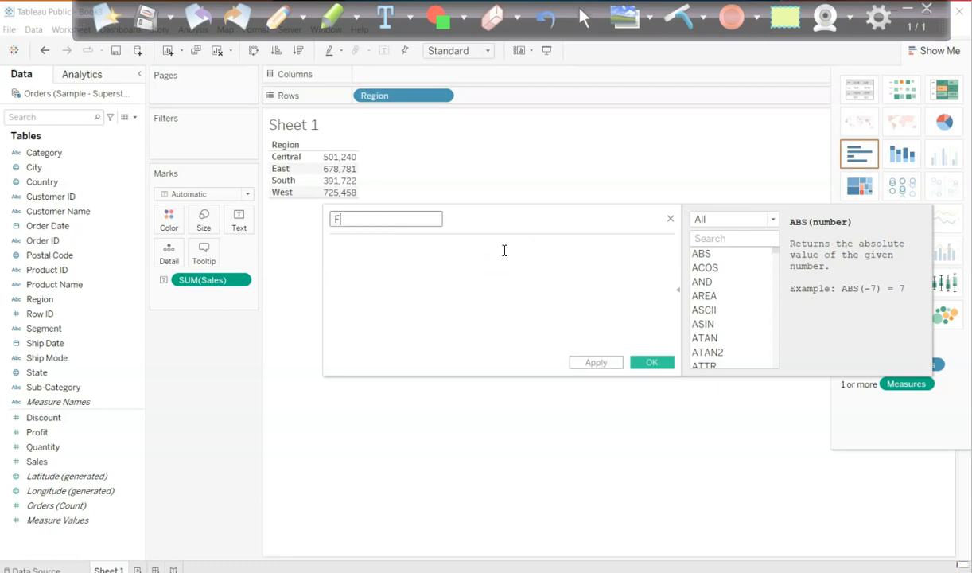
text(ixed LOD)
key(Tab)
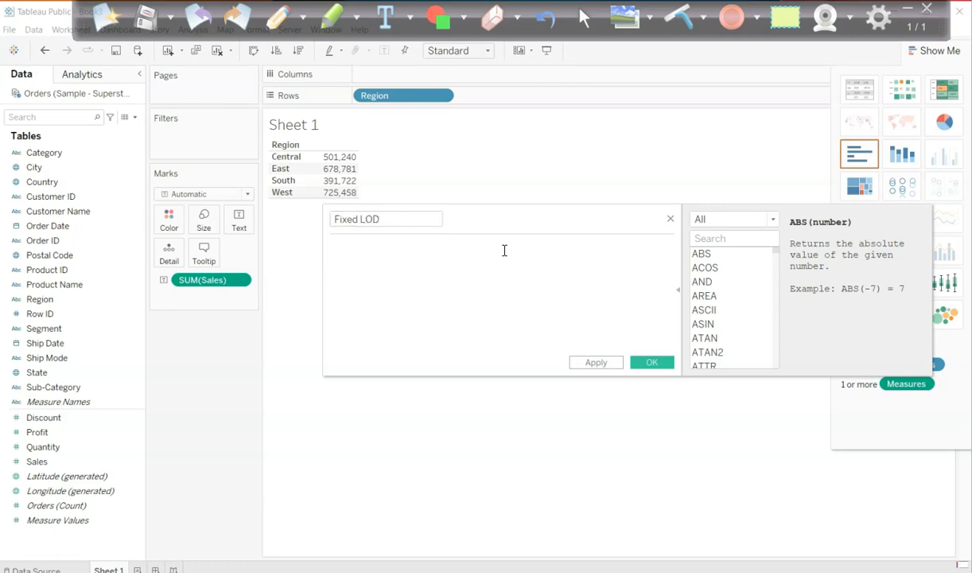
- Start the Fixed LOD formula with the FIXED keyword, then reposition and widen the calculation editor
text(fix)
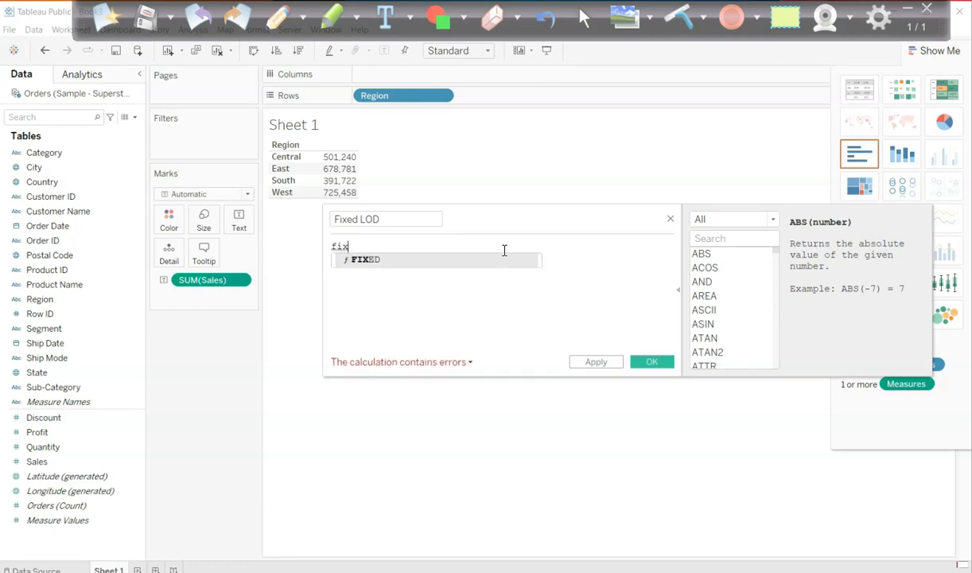
key(Return)
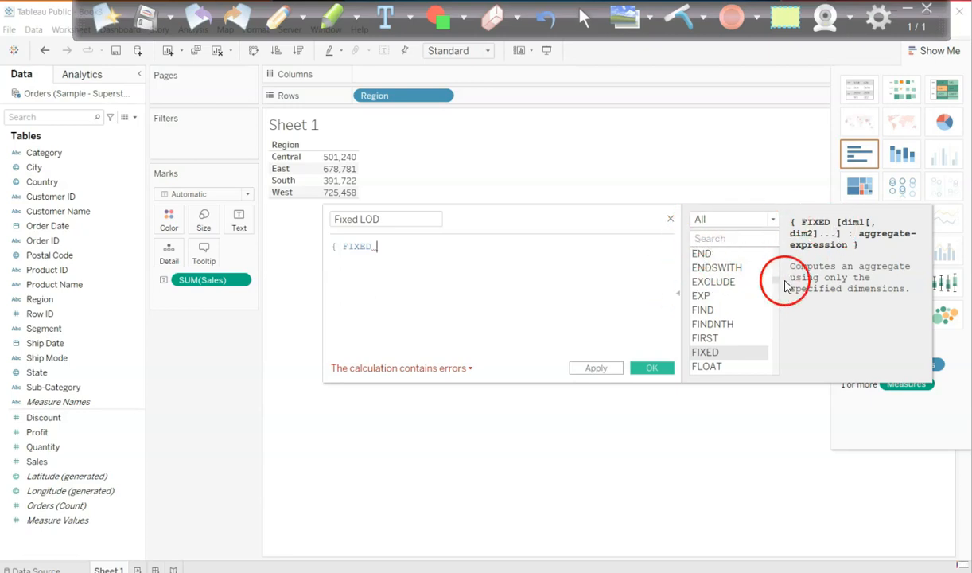
drag(614, 221, 447, 220)
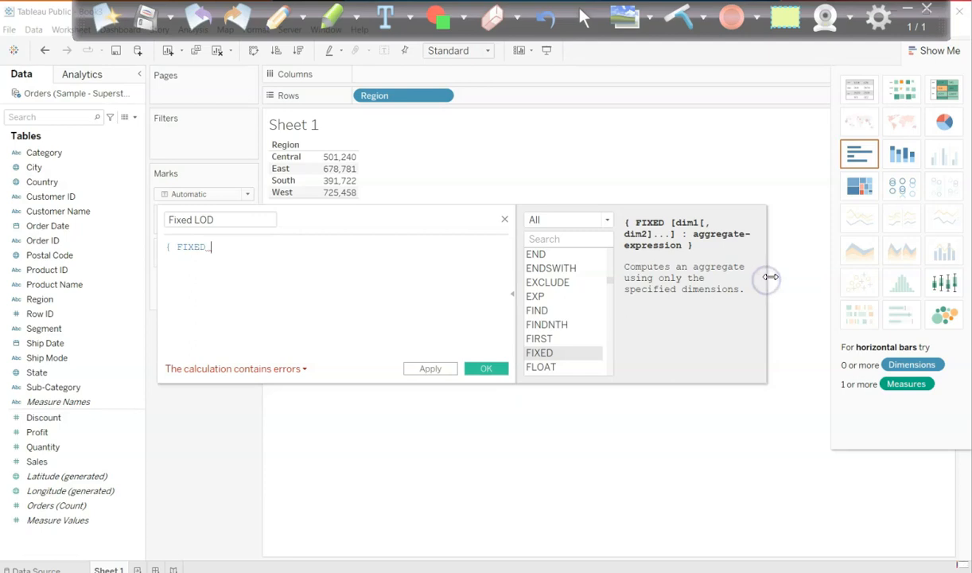
drag(765, 280, 840, 272)
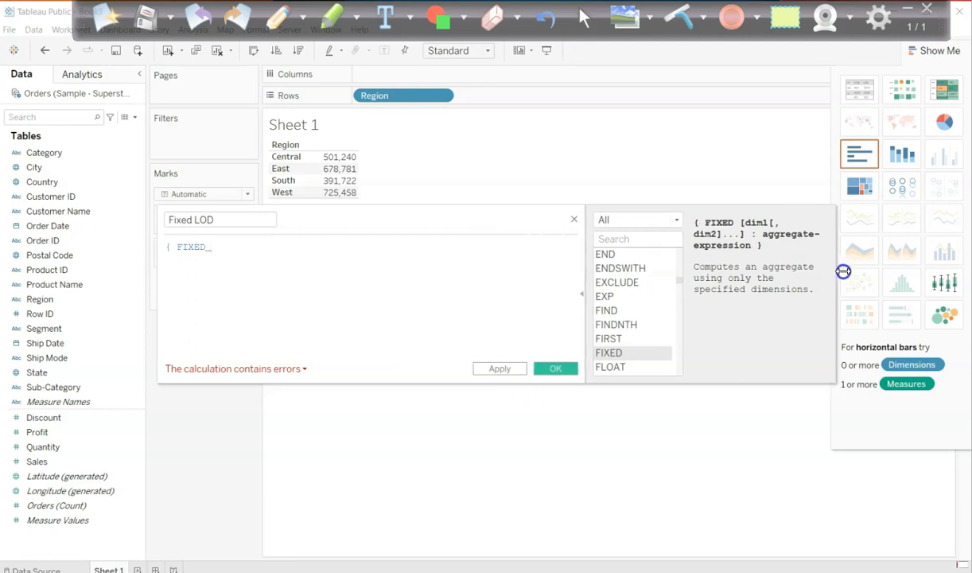
click(586, 294)
click(586, 295)
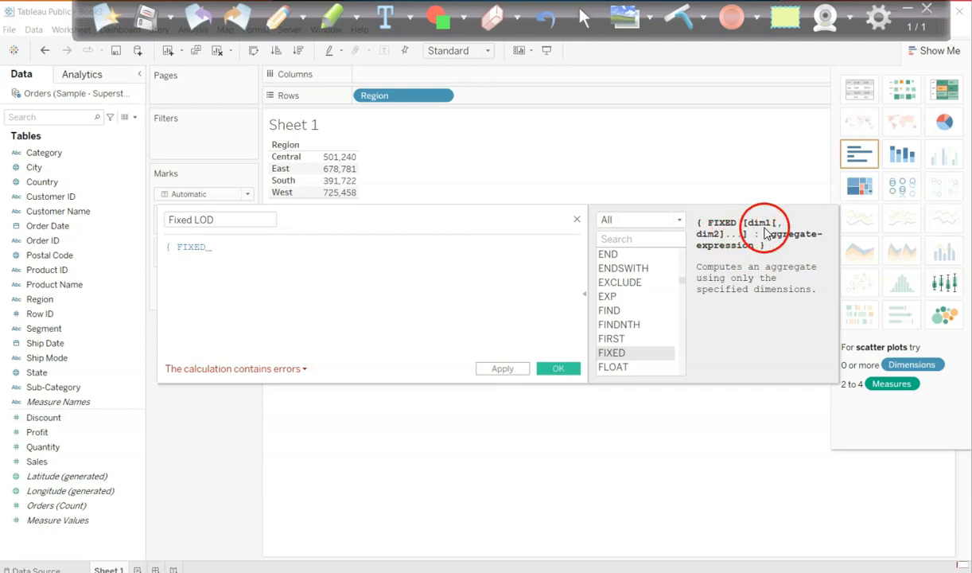
- Fix the Fixed LOD expression on [Region] and give it the aggregate SUM([Sales]) following a colon
click(322, 252)
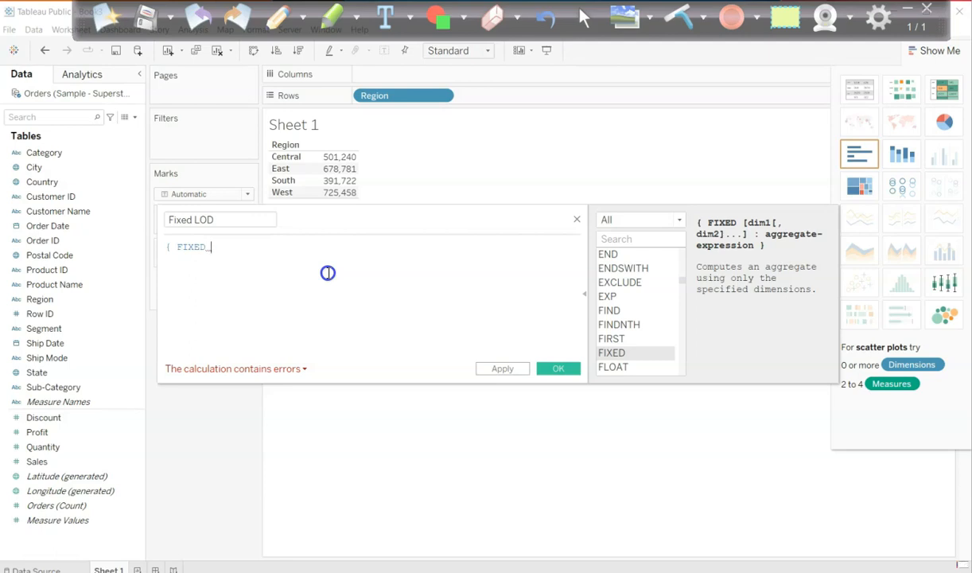
text(regio)
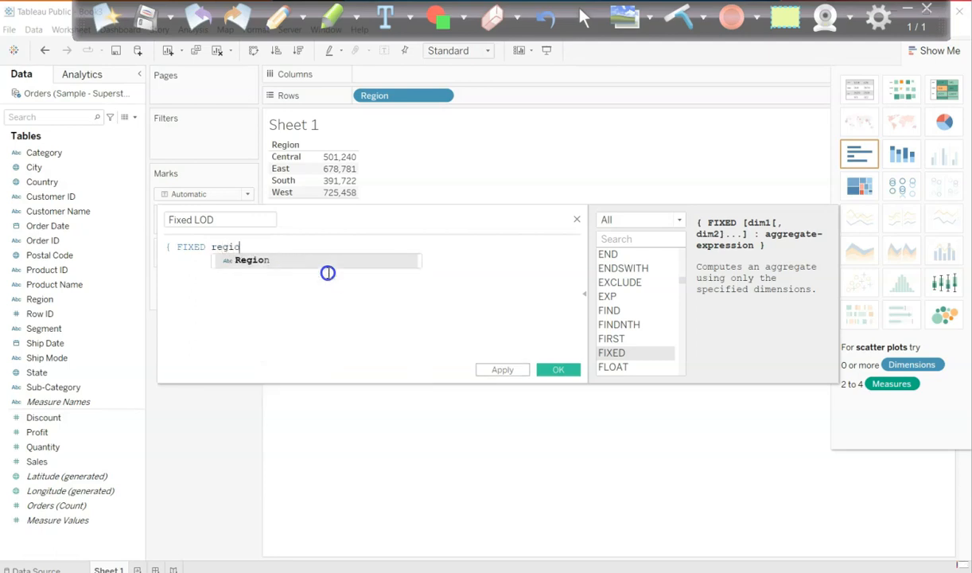
key(Return)
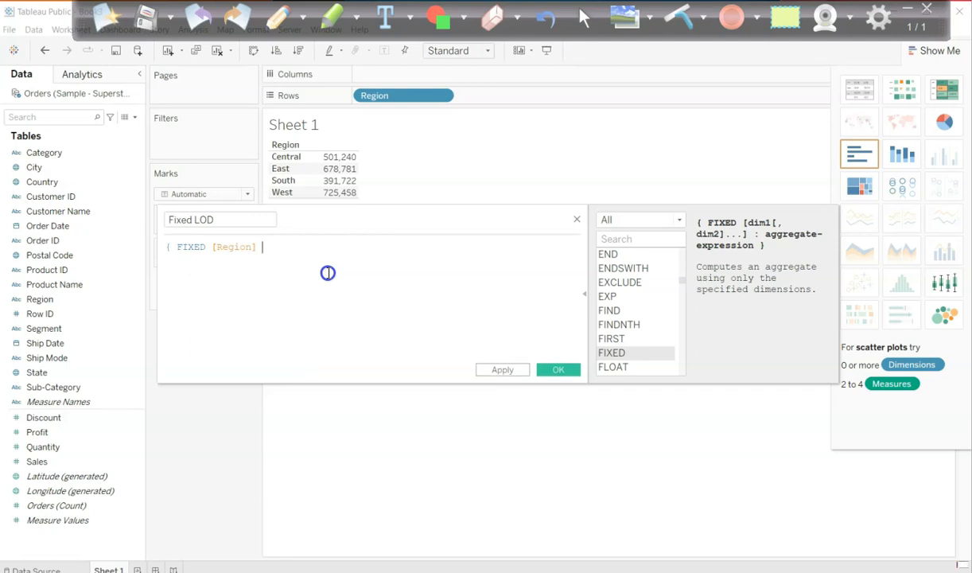
text(: sum)
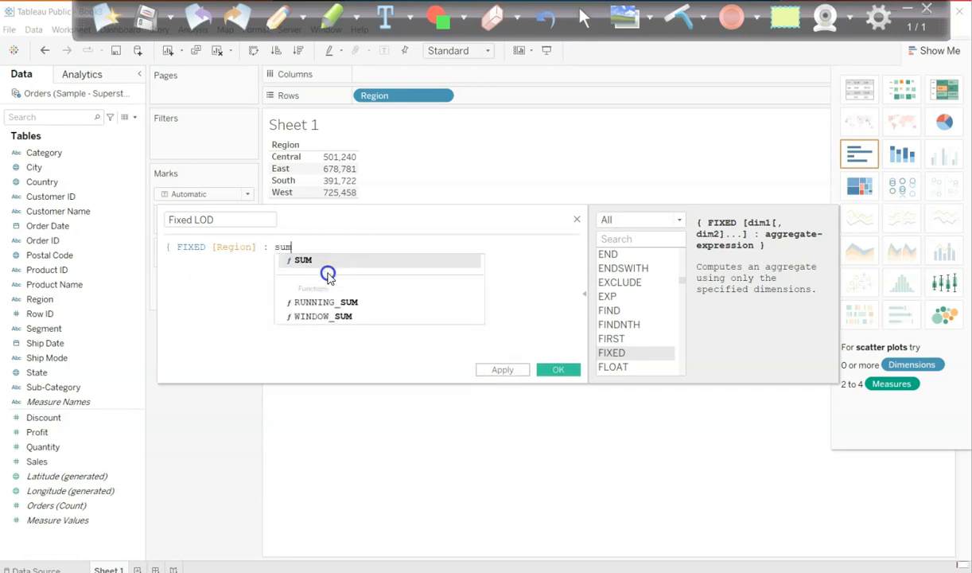
key(Return)
text(d)
key(BackSpace)
text(sa)
key(Return)
text())
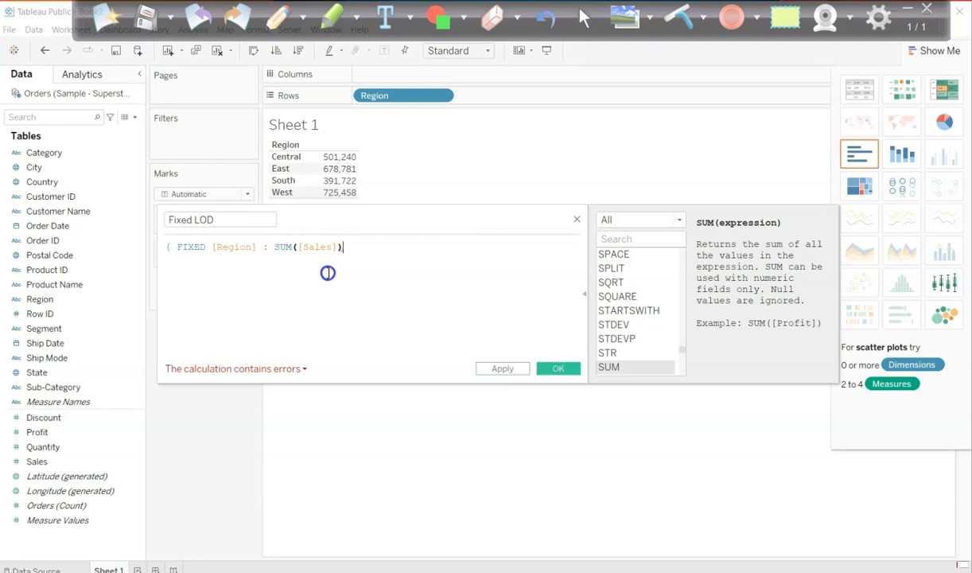
- Close the FIXED expression with a curly brace, then apply and save the Fixed LOD calculated field
click(170, 246)
text({)
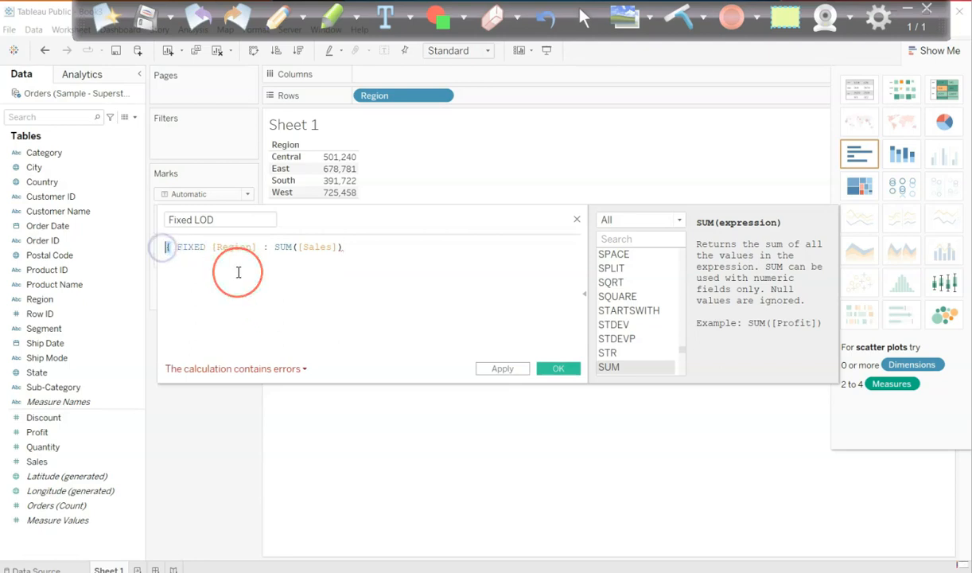
click(365, 253)
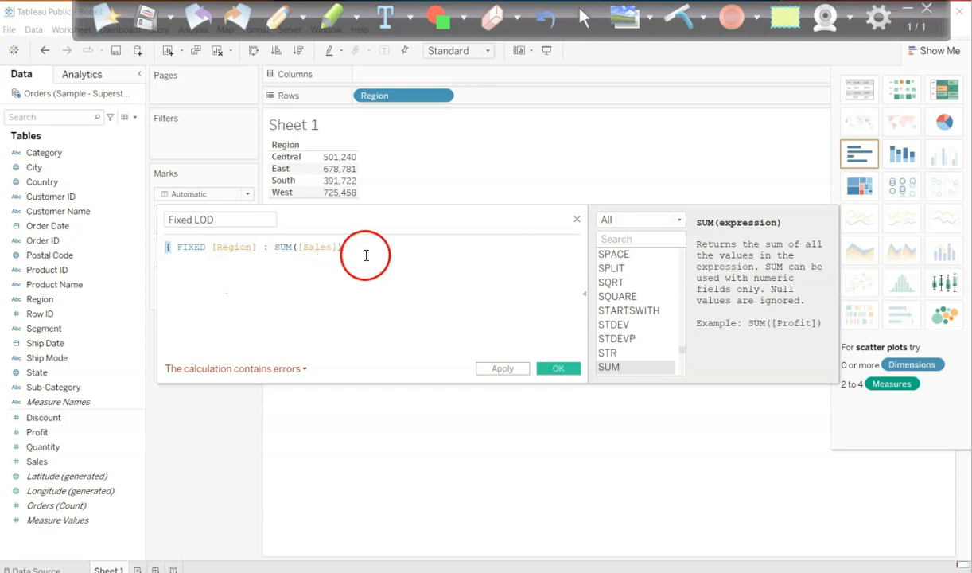
text(} })
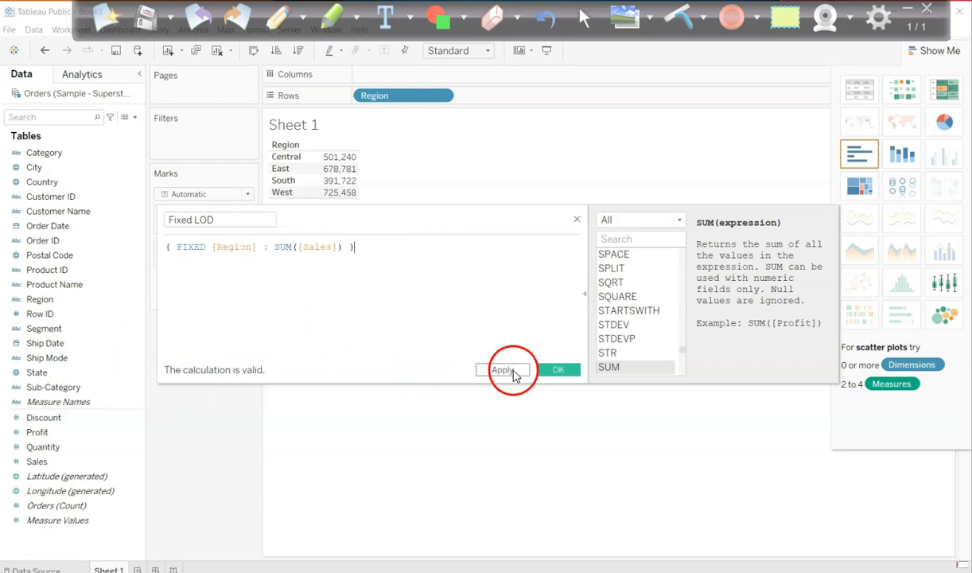
click(509, 370)
click(558, 369)
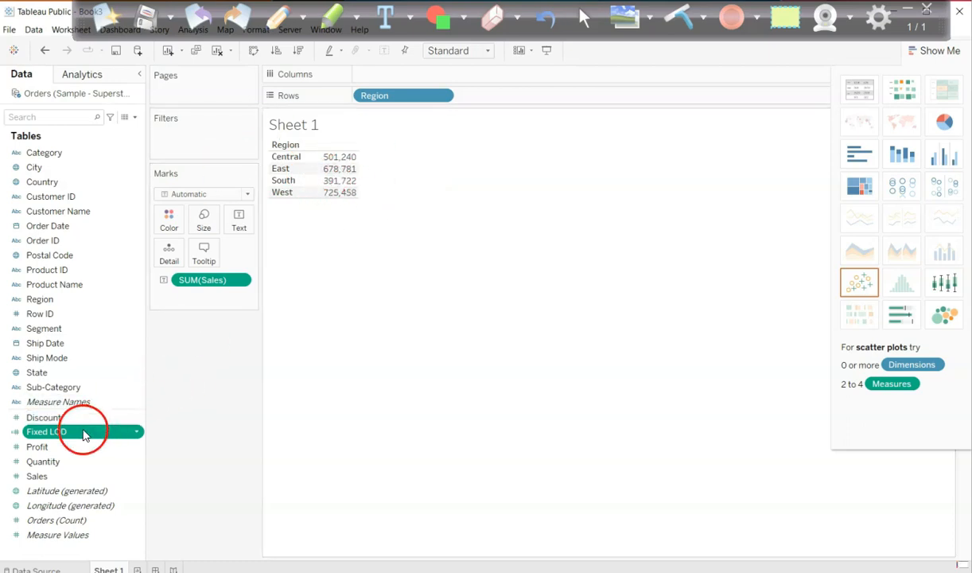
- Add the Fixed LOD measure to the text table alongside Sales for each Region
drag(56, 436, 323, 173)
click(362, 295)
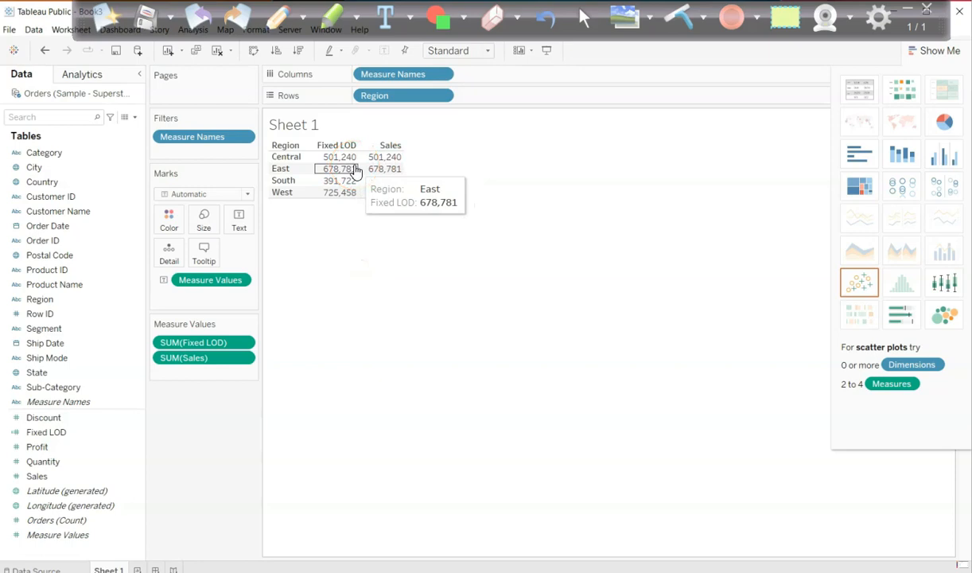
click(378, 97)
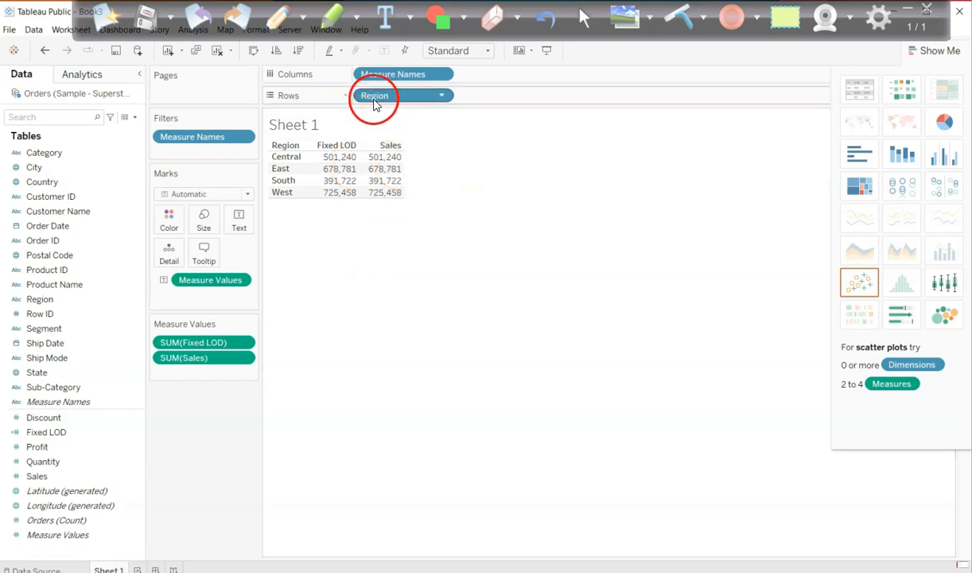
click(348, 159)
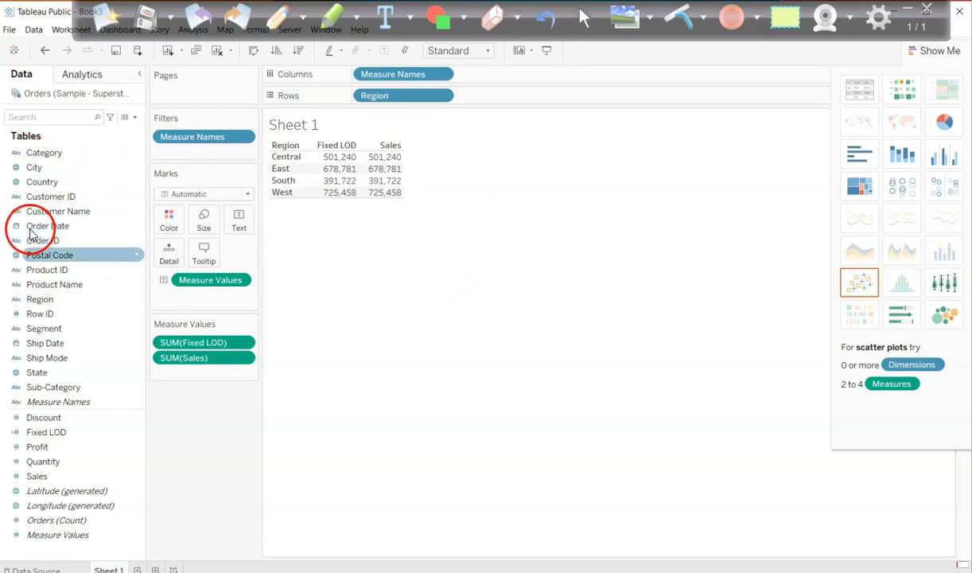
- Add State to the rows after Region and compare the Fixed LOD values with Sales for the Central states
drag(40, 374, 483, 93)
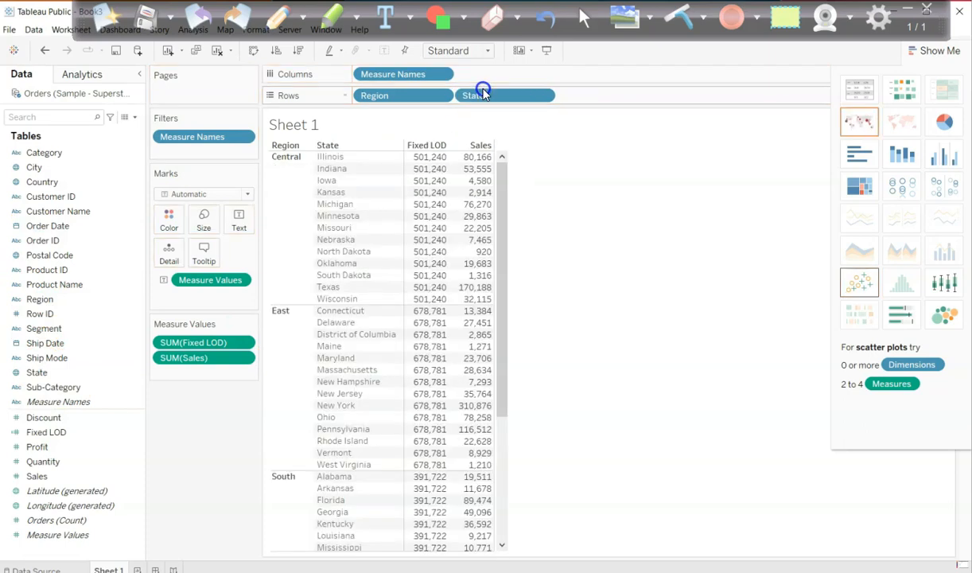
click(290, 159)
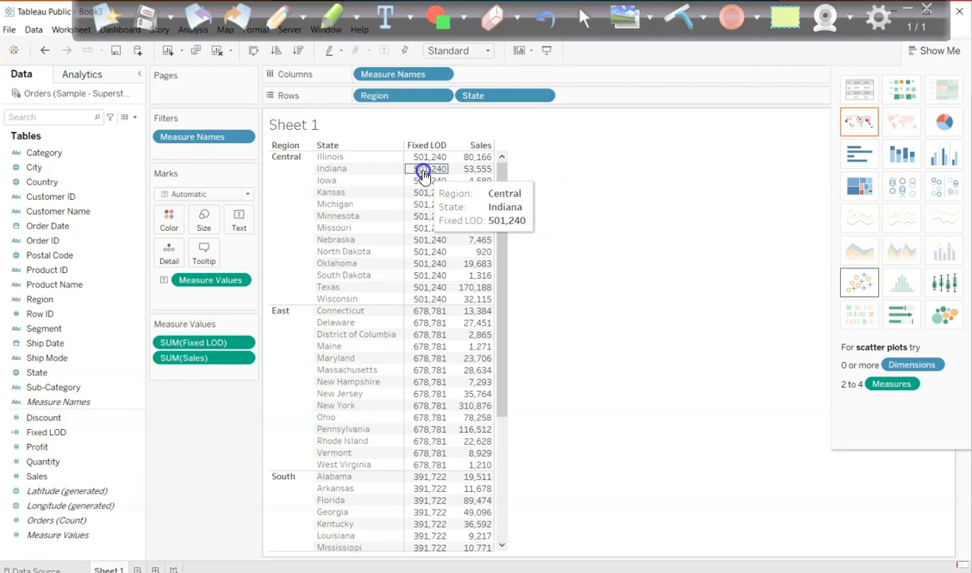
click(449, 135)
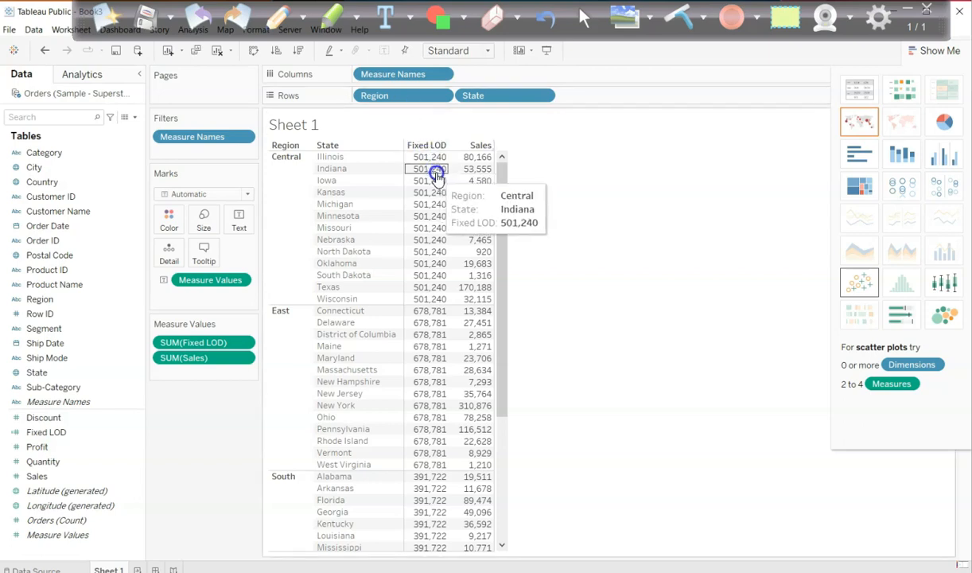
mouse_move(437, 163)
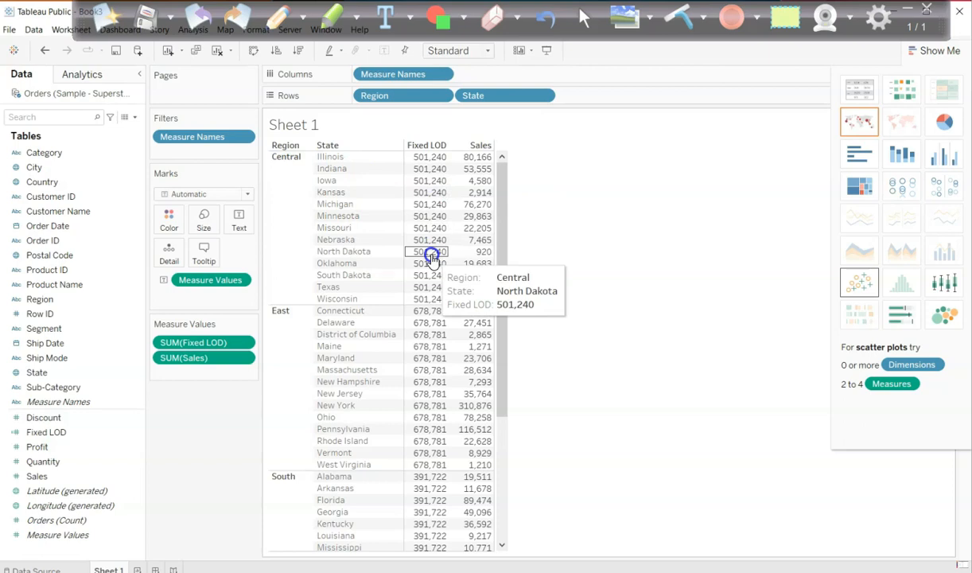
- Add a new worksheet and create a calculated field named Sales By category
click(138, 569)
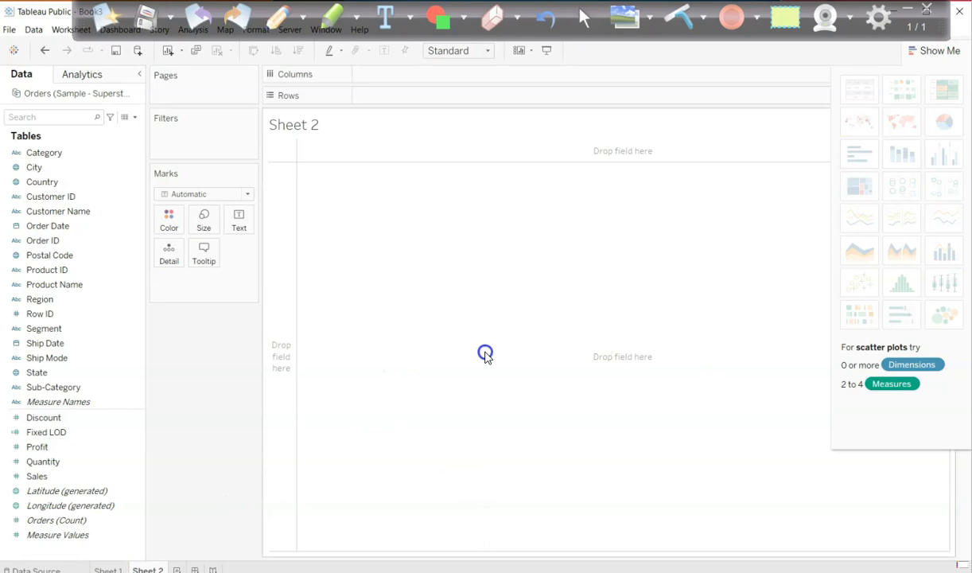
click(136, 121)
click(96, 130)
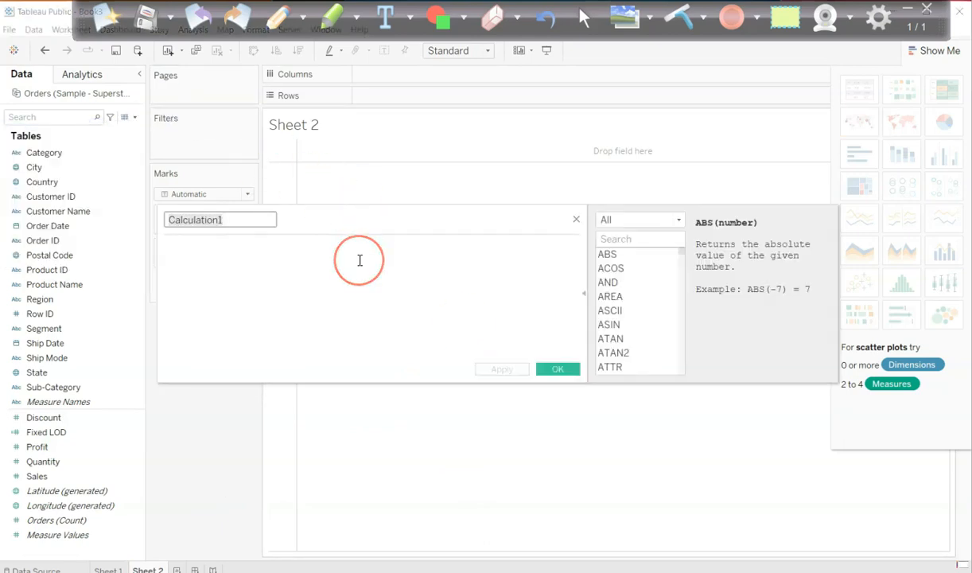
text(Sales By)
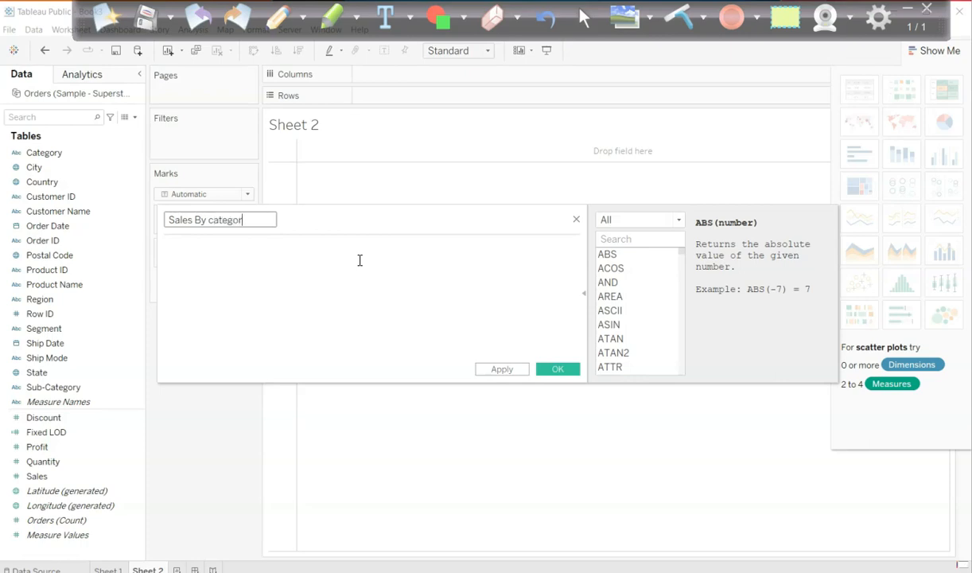
click(359, 260)
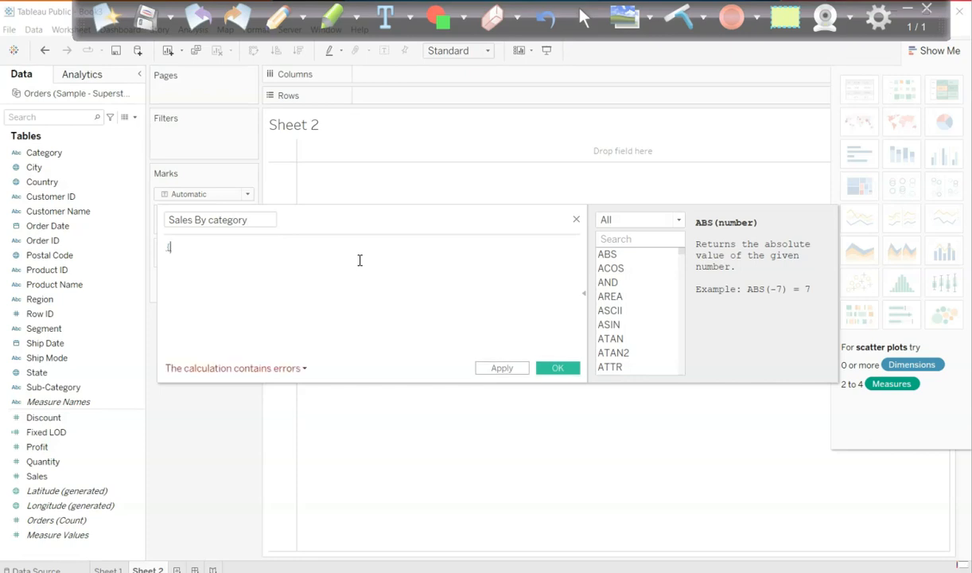
- Enter the formula { FIXED [Category] : SUM(sales)} for the Sales By category field
text({ fi)
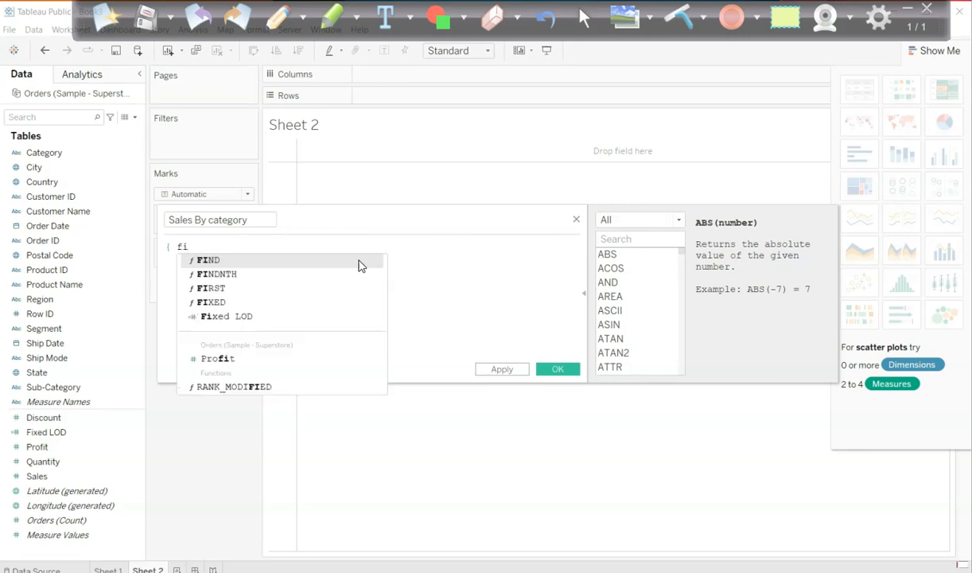
text(x)
click(358, 263)
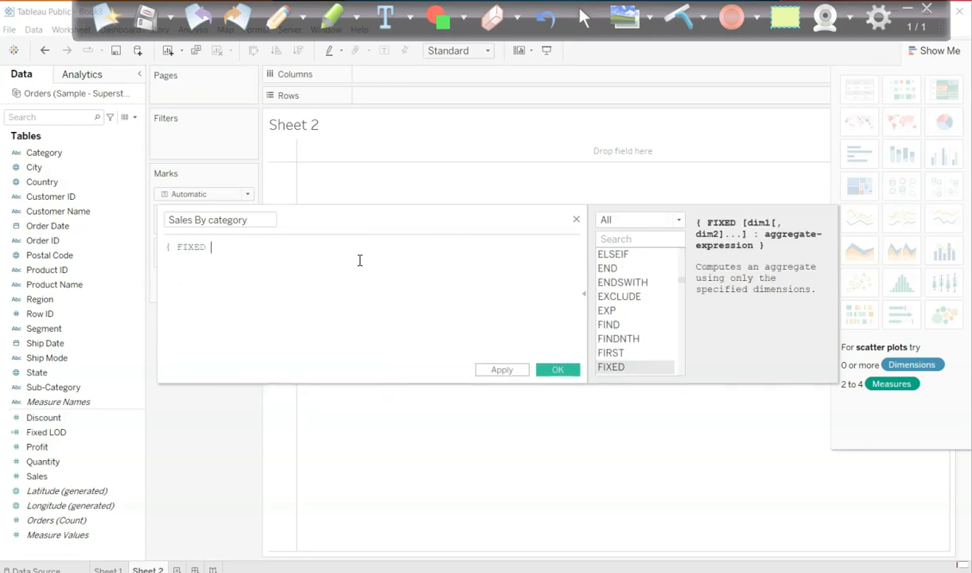
text(cate)
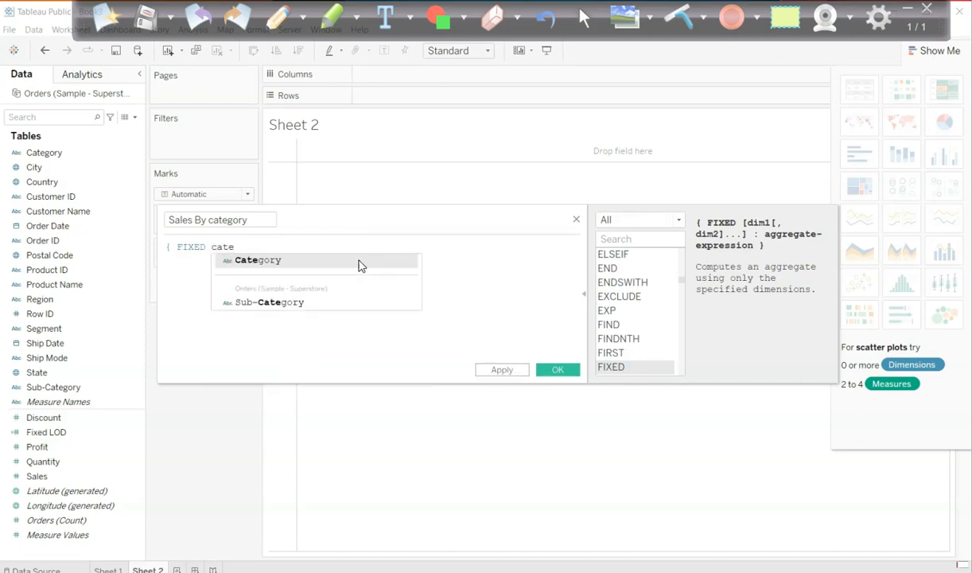
click(357, 263)
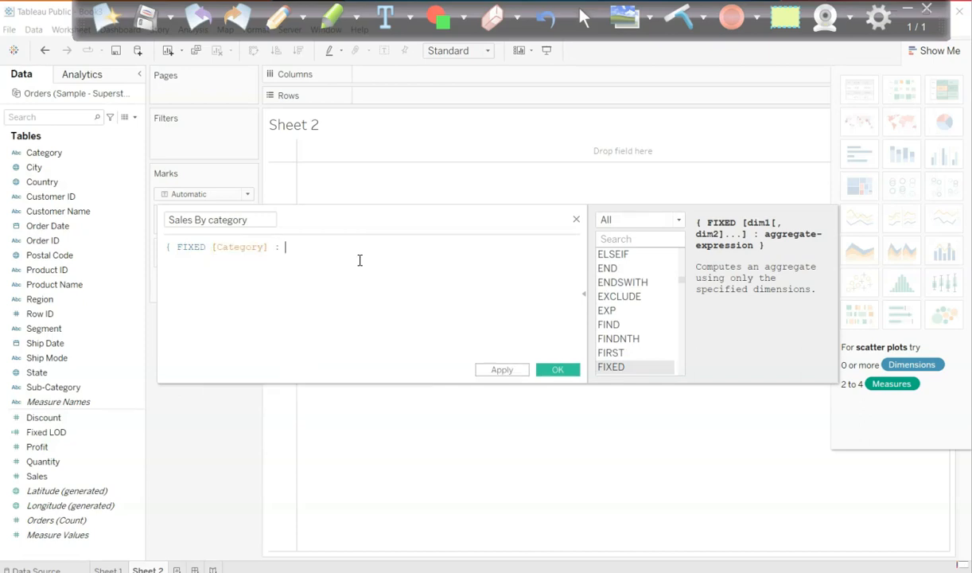
text(sum)
click(358, 262)
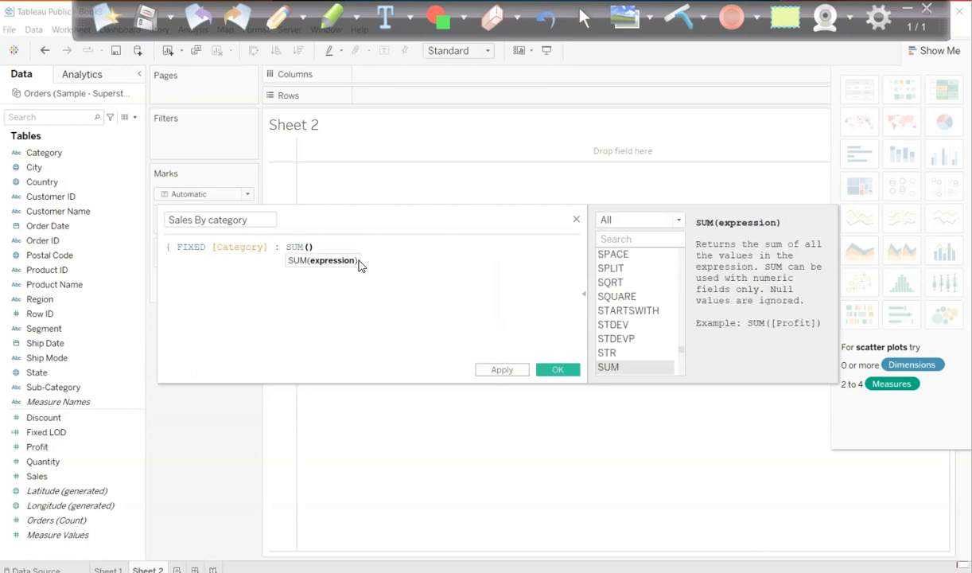
text(sales)})
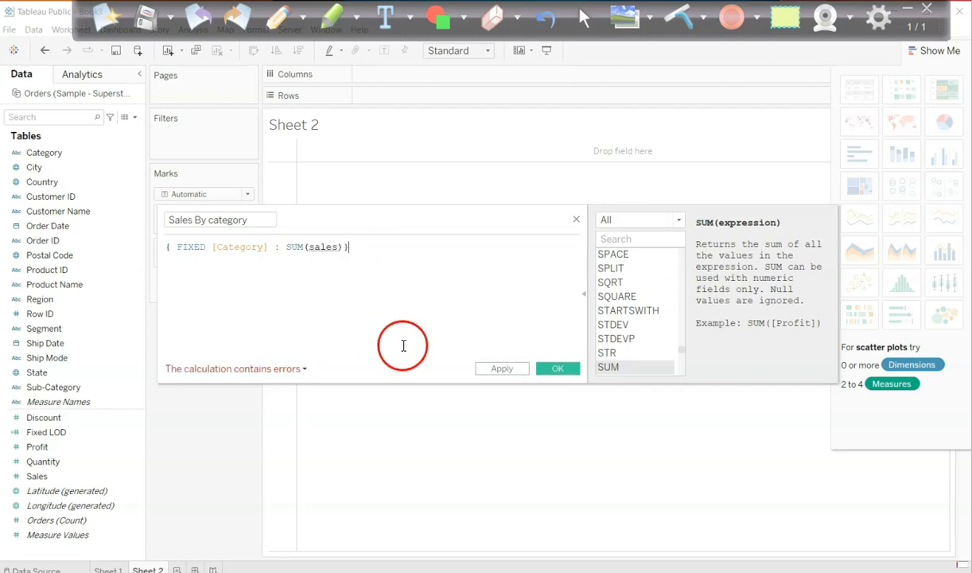
- Check the formula error, replace sales inside SUM with the [Sales] field, and save the Sales By category calculation
click(323, 253)
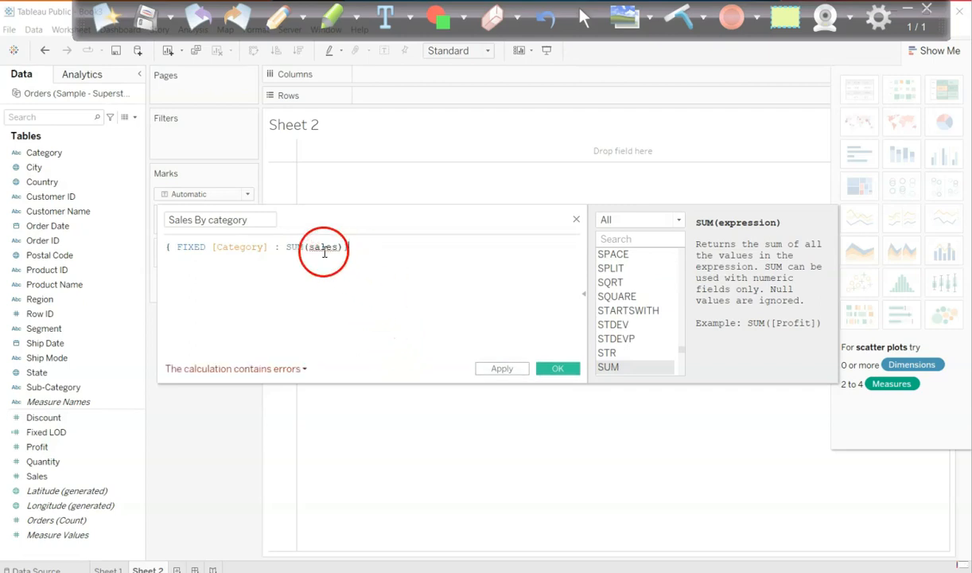
click(252, 370)
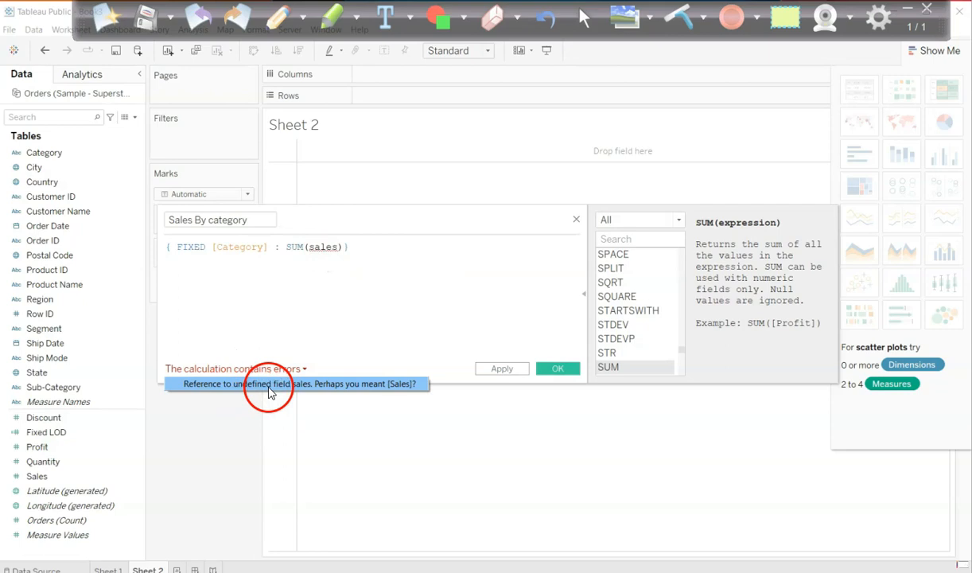
double_click(322, 247)
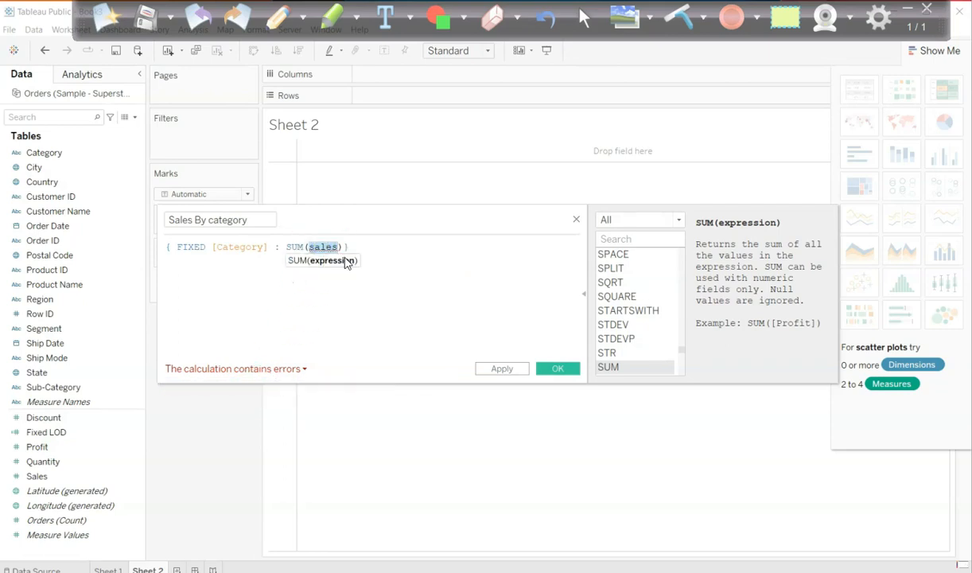
key(BackSpace)
text(sa)
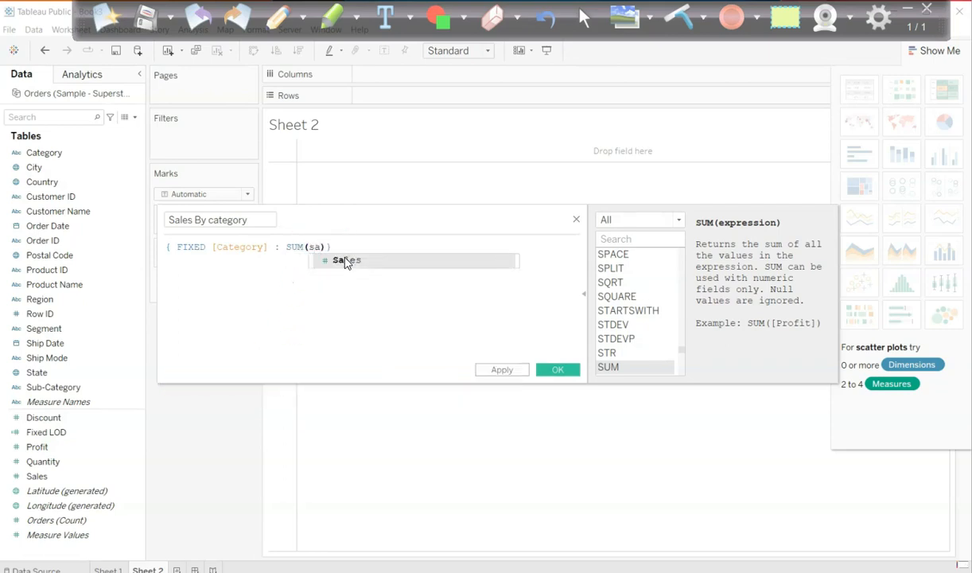
key(Return)
click(380, 338)
click(286, 254)
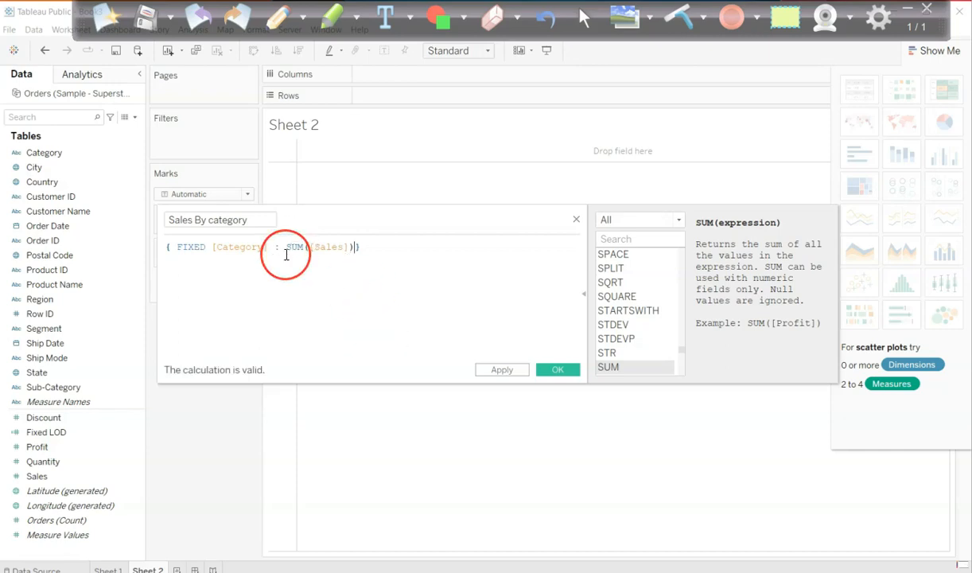
click(500, 371)
click(556, 370)
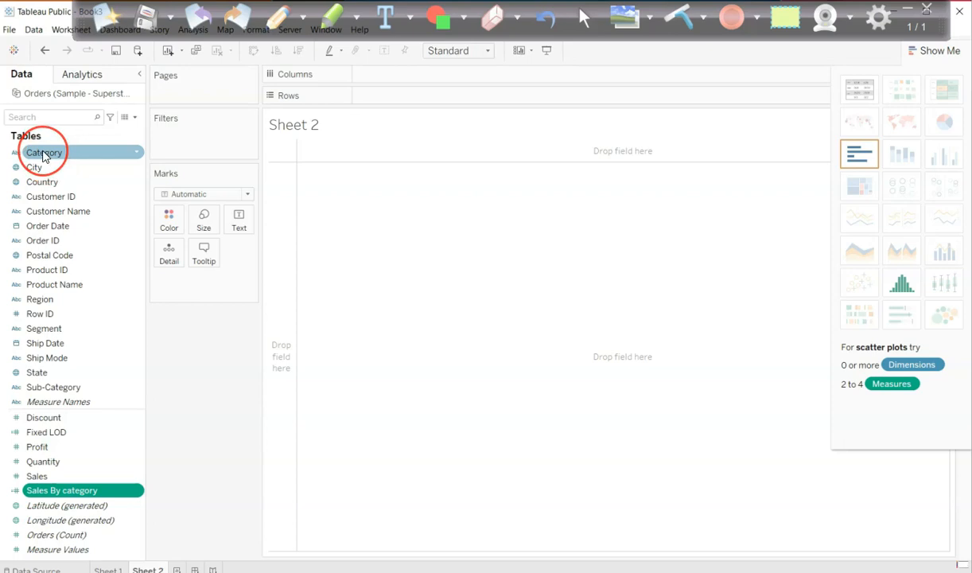
- Build a text table of Sales by Category on Sheet 2 and switch to the pen annotation tool
drag(43, 156, 376, 97)
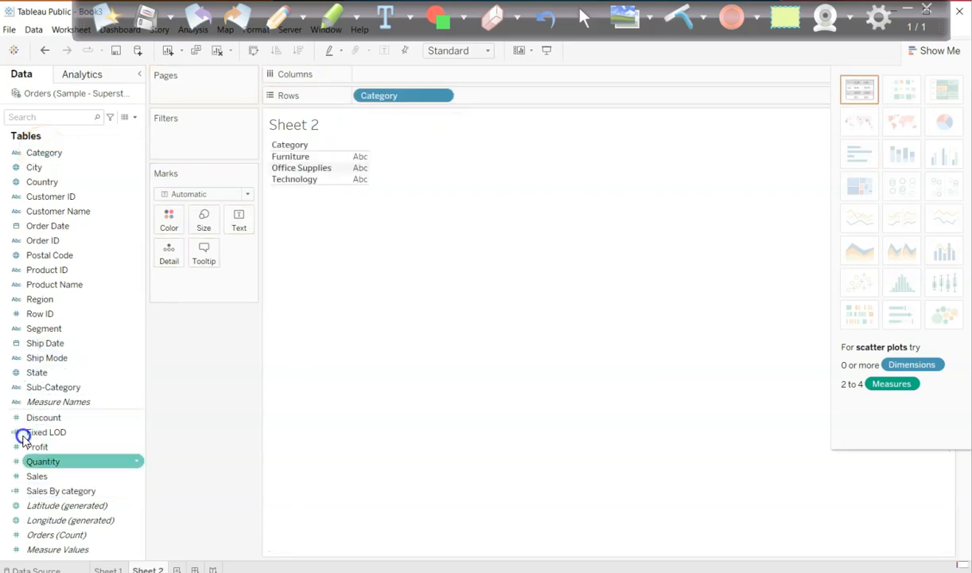
drag(24, 475, 347, 173)
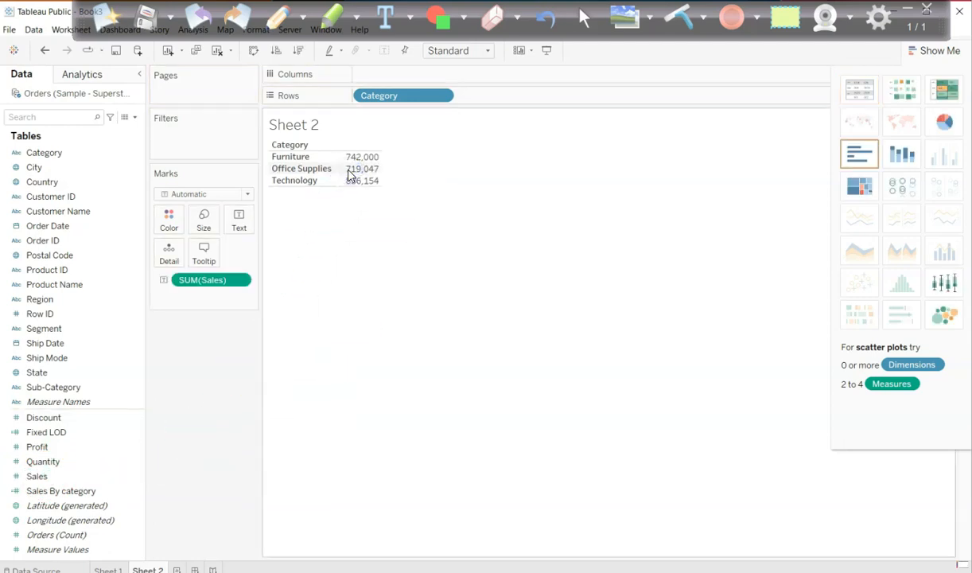
click(277, 17)
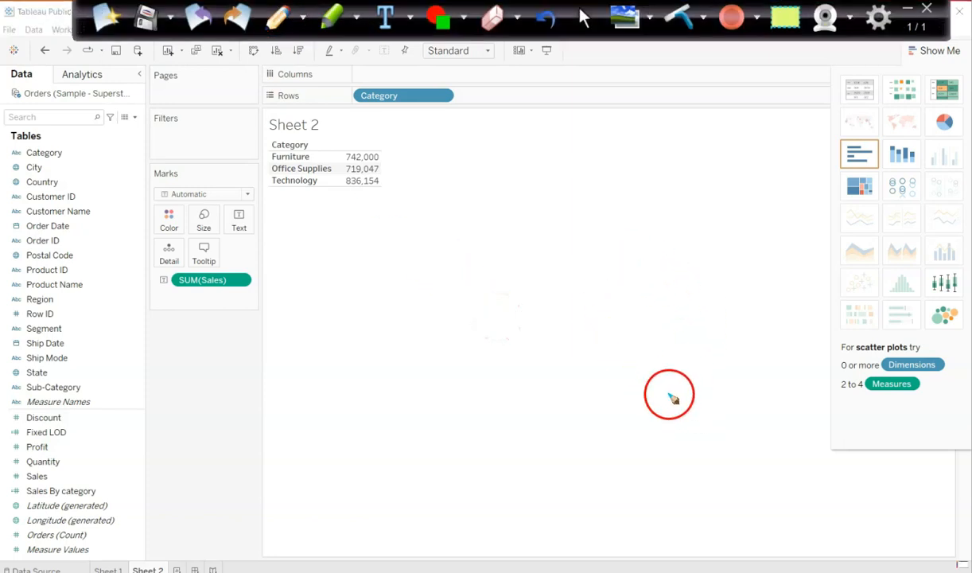
- Handwrite "Category" with a check mark in the blank area beside the table and return to the normal pointer
mouse_move(652, 399)
mouse_down()
mouse_move(627, 378)
mouse_move(623, 393)
mouse_move(697, 392)
mouse_move(720, 424)
mouse_up()
mouse_move(733, 382)
mouse_down()
mouse_move(773, 375)
mouse_move(787, 354)
mouse_up()
click(583, 17)
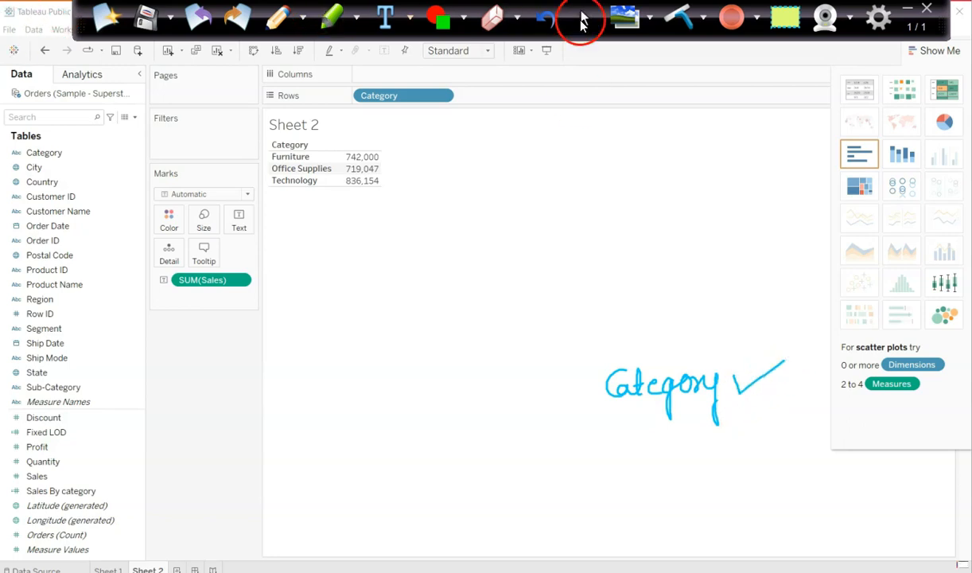
- Add Sub-Category to Rows after Category to break the Sales table down further
click(36, 374)
click(71, 216)
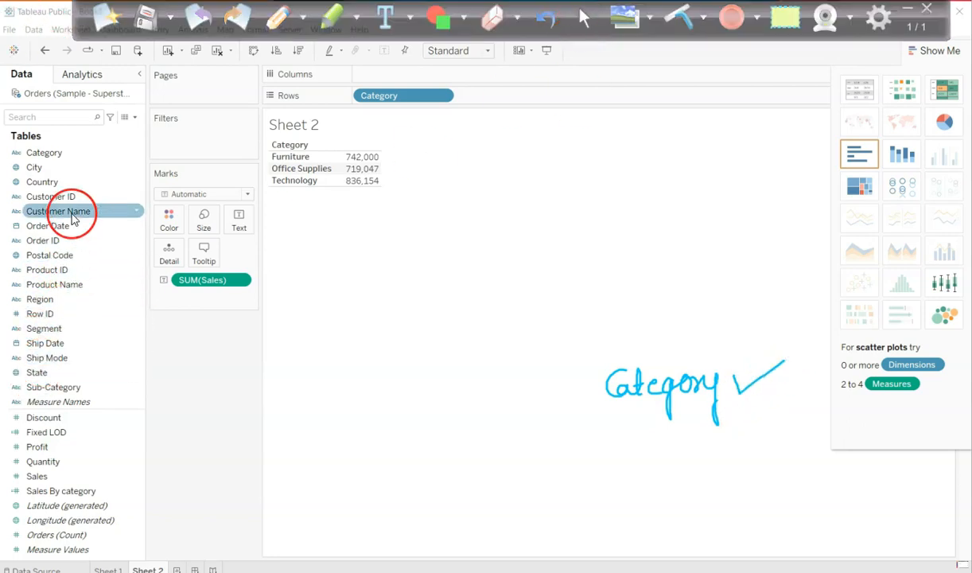
drag(45, 386, 514, 102)
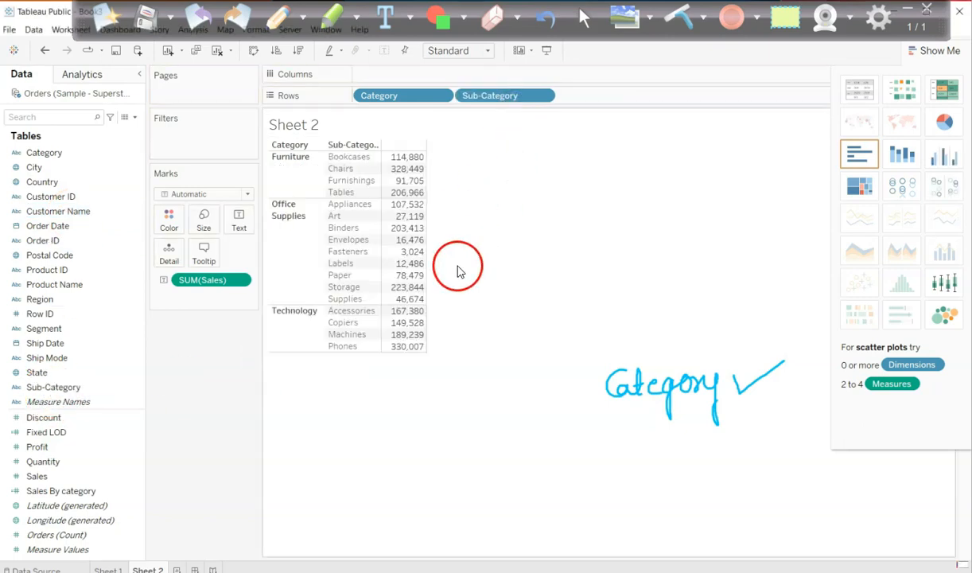
mouse_move(405, 184)
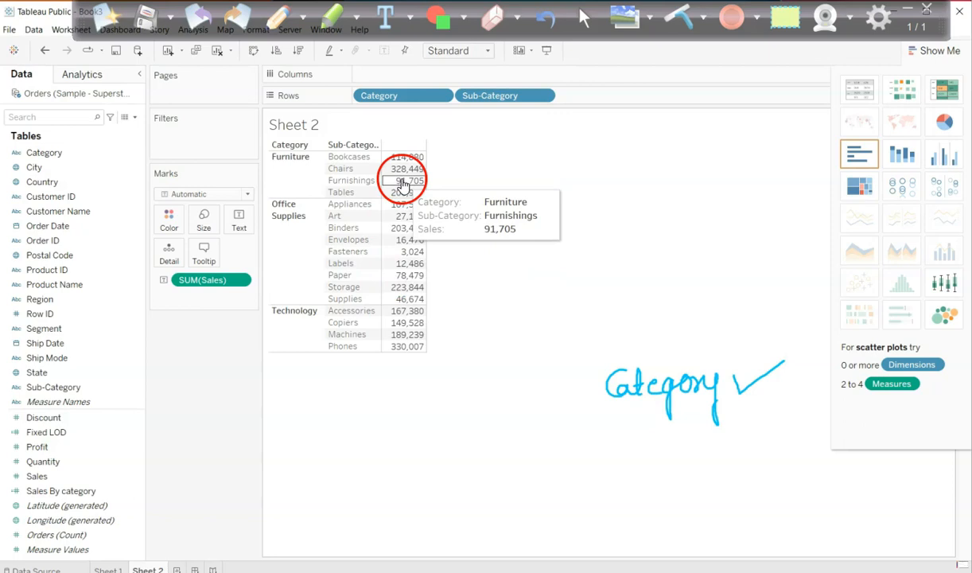
- Handwrite "Subcateg" above the Category note, underline Category twice, and return to the normal pointer
click(276, 17)
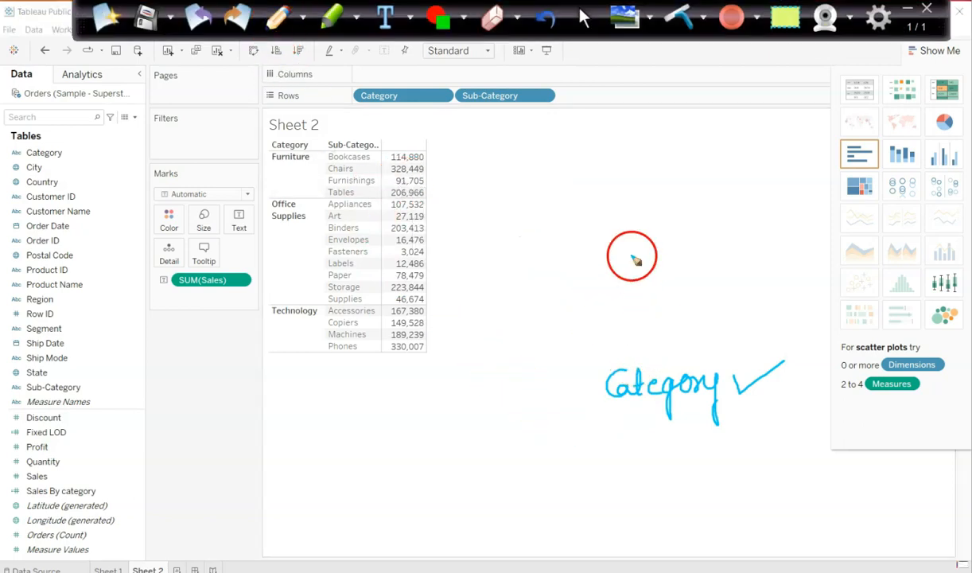
mouse_move(654, 188)
mouse_down()
mouse_move(638, 209)
mouse_move(760, 199)
mouse_move(754, 230)
mouse_up()
mouse_move(720, 400)
mouse_down()
mouse_move(596, 408)
mouse_move(694, 405)
mouse_up()
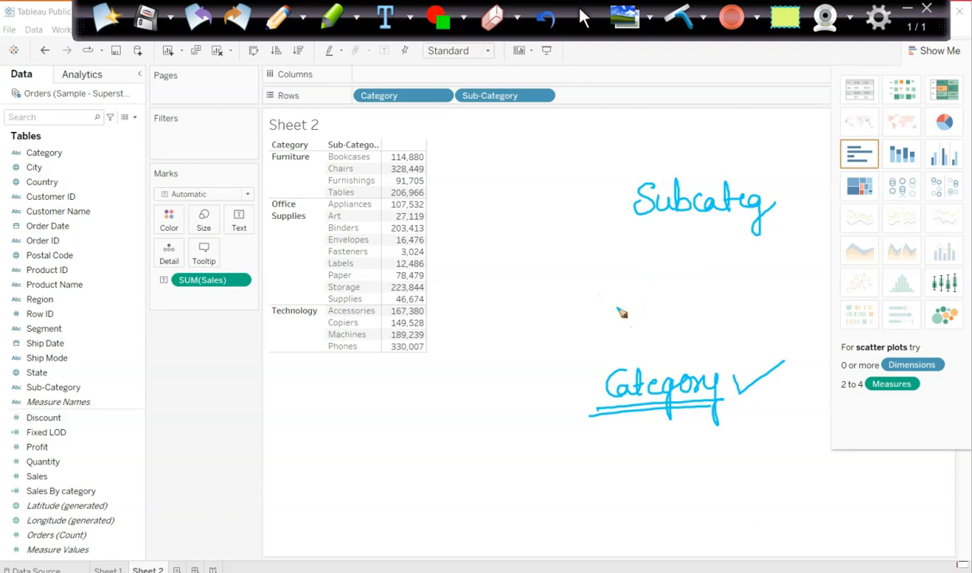
click(584, 32)
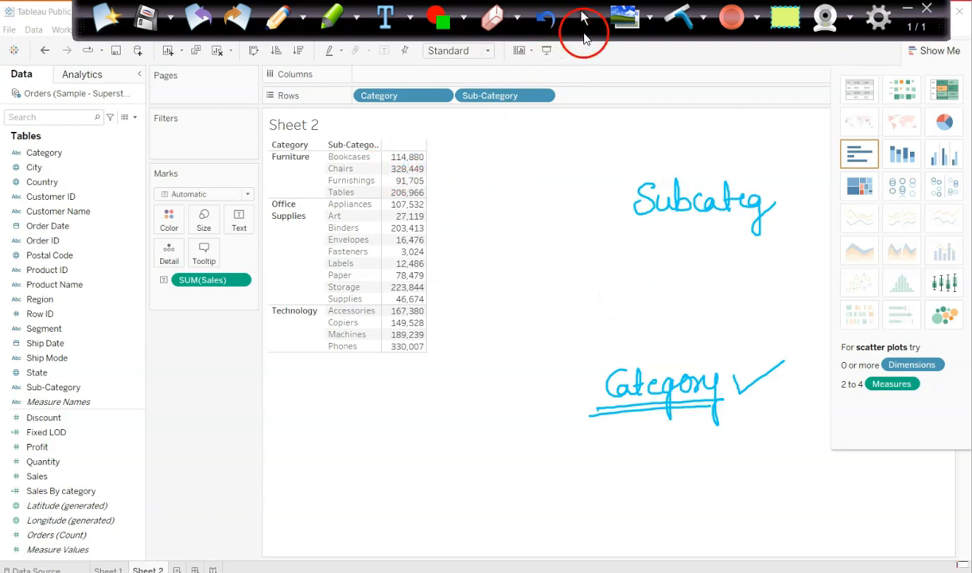
- Add the Sales By category field to the text table as a second measure alongside Sales
click(73, 461)
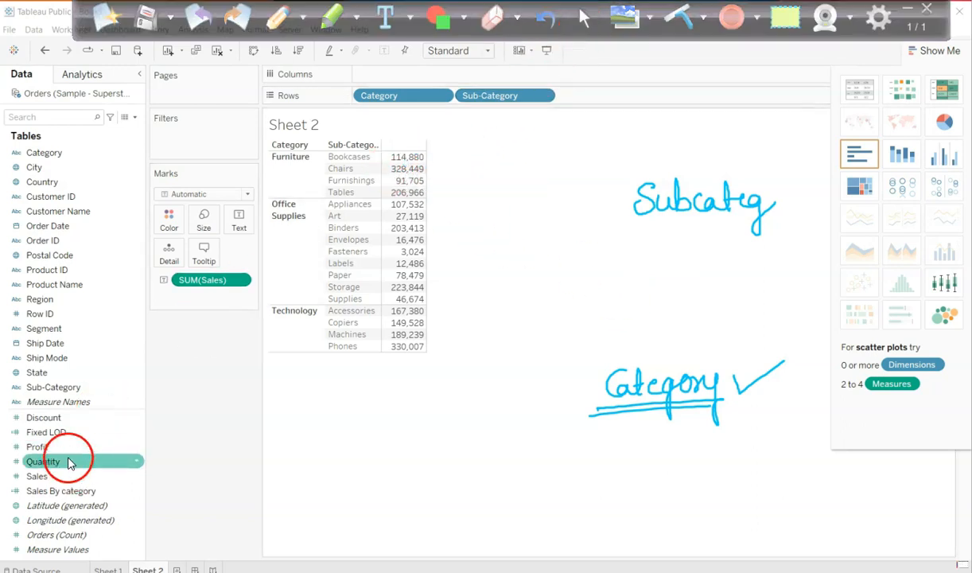
click(59, 491)
drag(60, 491, 392, 238)
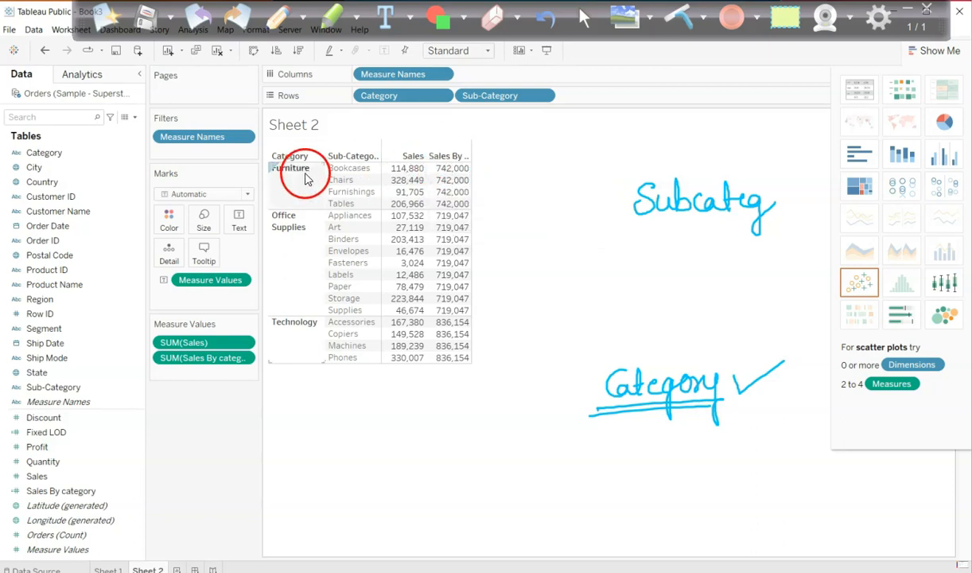
- Remove Sub-Category from Rows to compare both measures at Category level, and undo the removal
drag(495, 100, 202, 468)
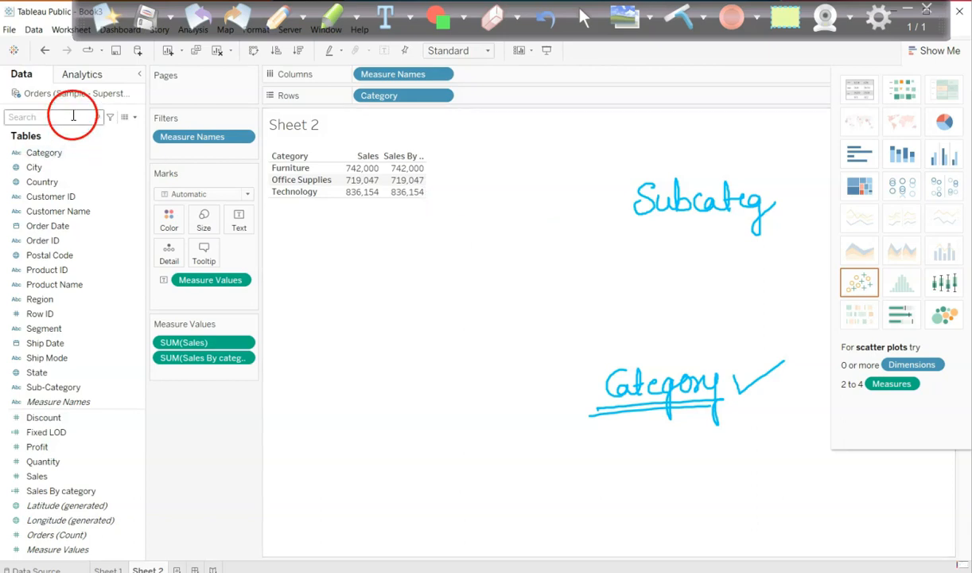
click(41, 50)
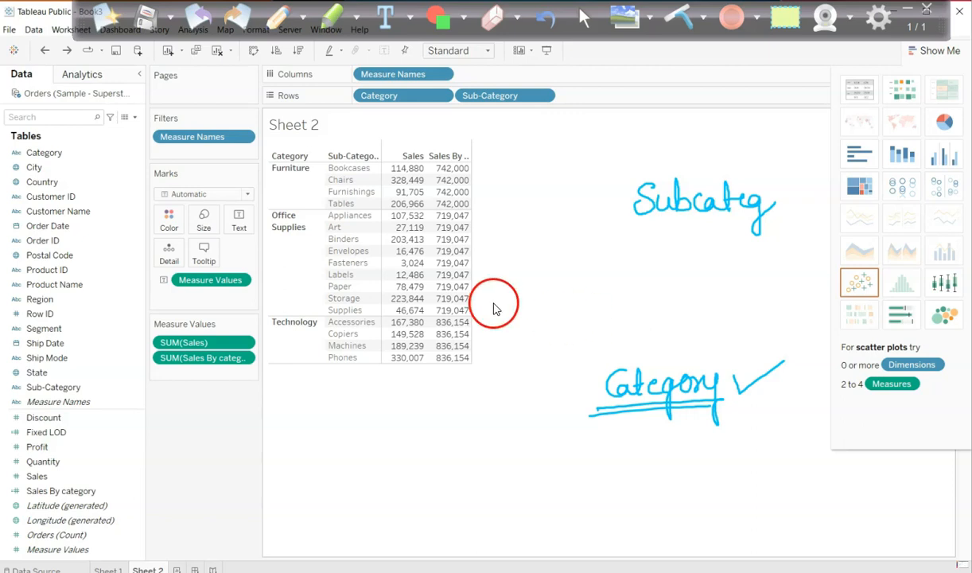
- Handwrite "LOD => Subcategory level" below the table with the pen and underline Subcategory twice
click(276, 17)
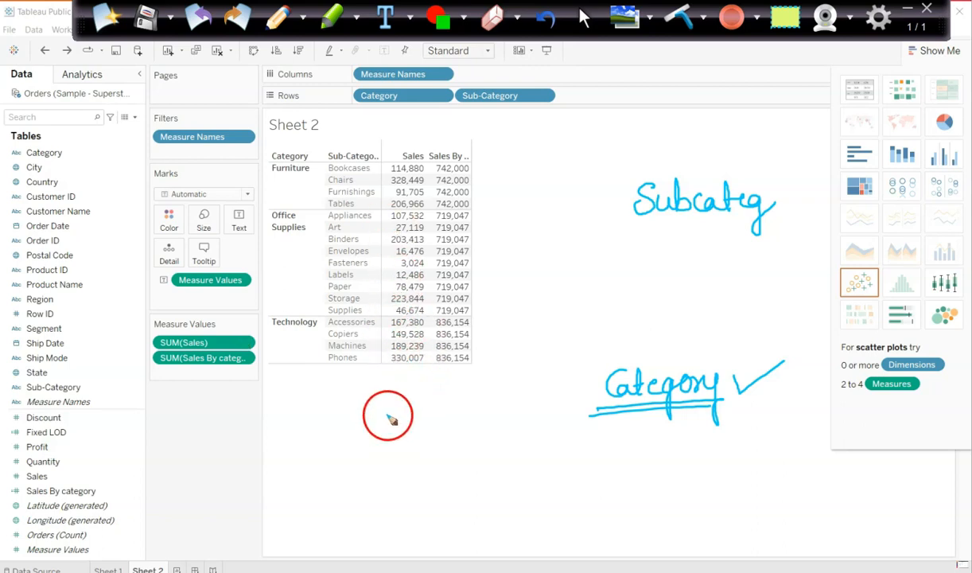
drag(287, 397, 364, 404)
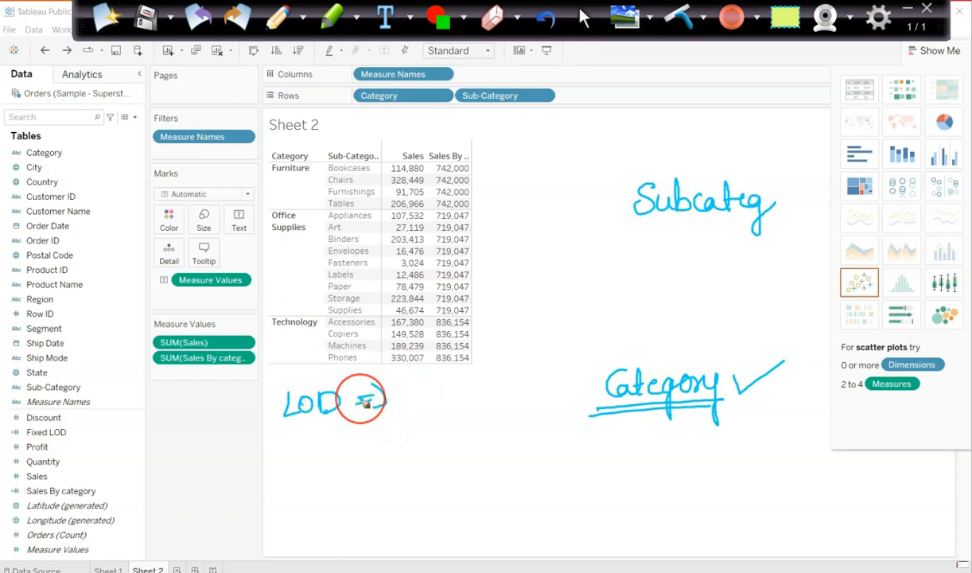
mouse_move(412, 379)
mouse_down()
mouse_move(414, 402)
mouse_move(477, 373)
mouse_move(495, 395)
mouse_move(526, 374)
mouse_move(593, 375)
mouse_move(640, 336)
mouse_up()
drag(429, 422, 571, 385)
drag(471, 416, 569, 385)
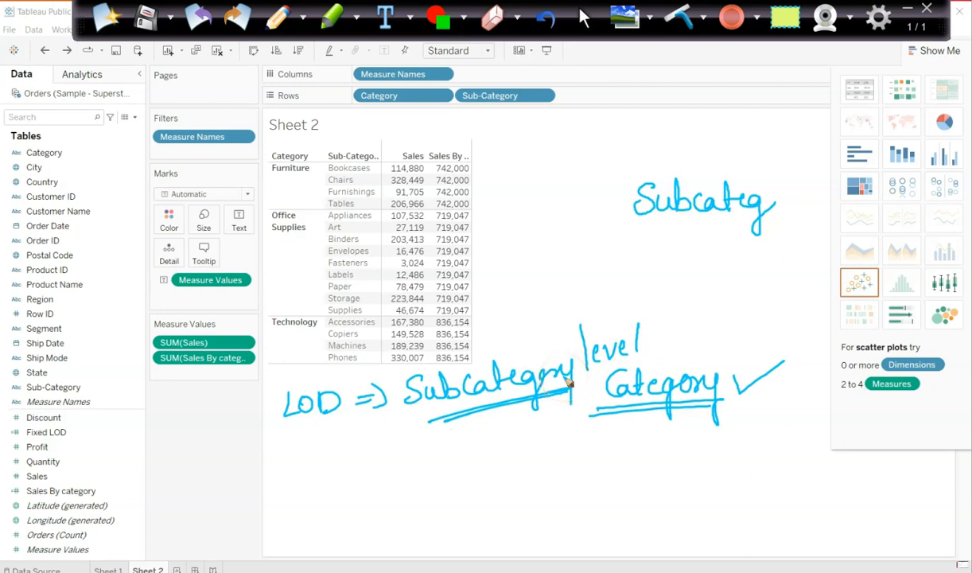